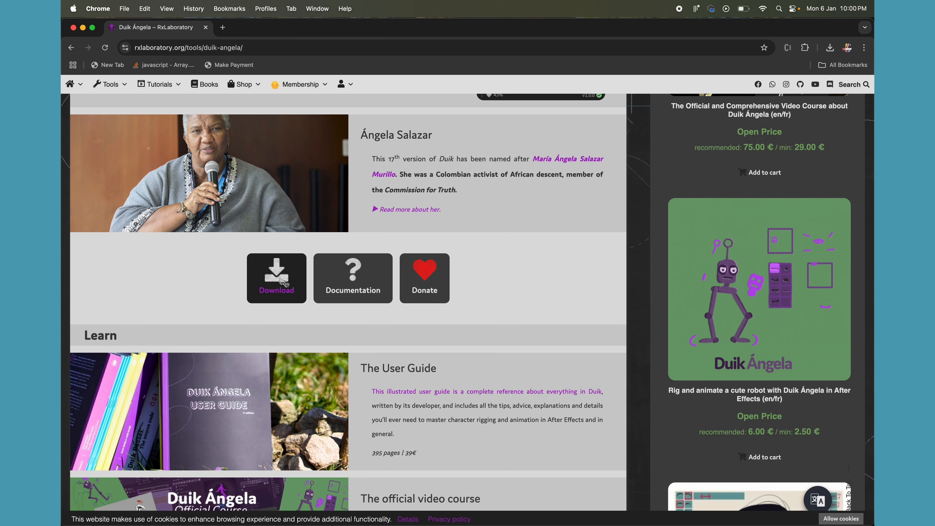
- Go to the Duik Ángela download page and continue to the download as a non-profit / educational user
left_click(282, 283)
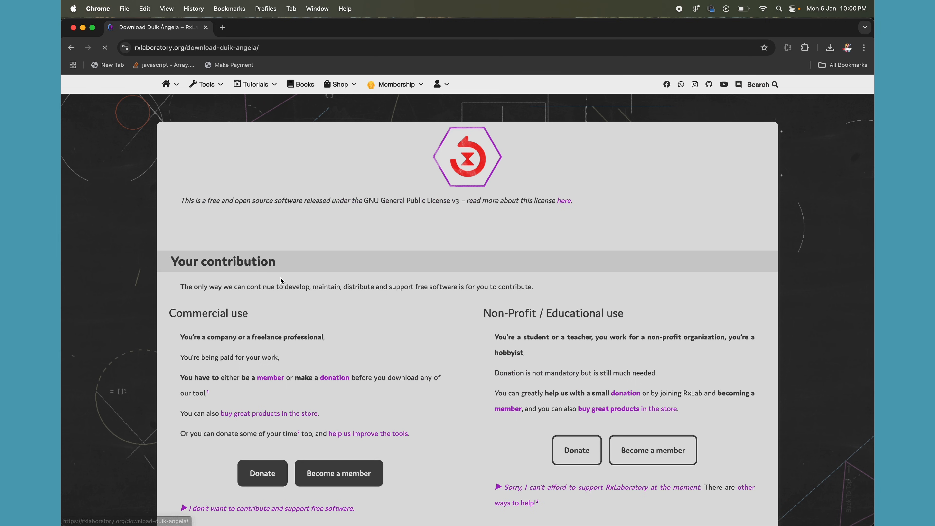
scroll(497, 376, "down", 4)
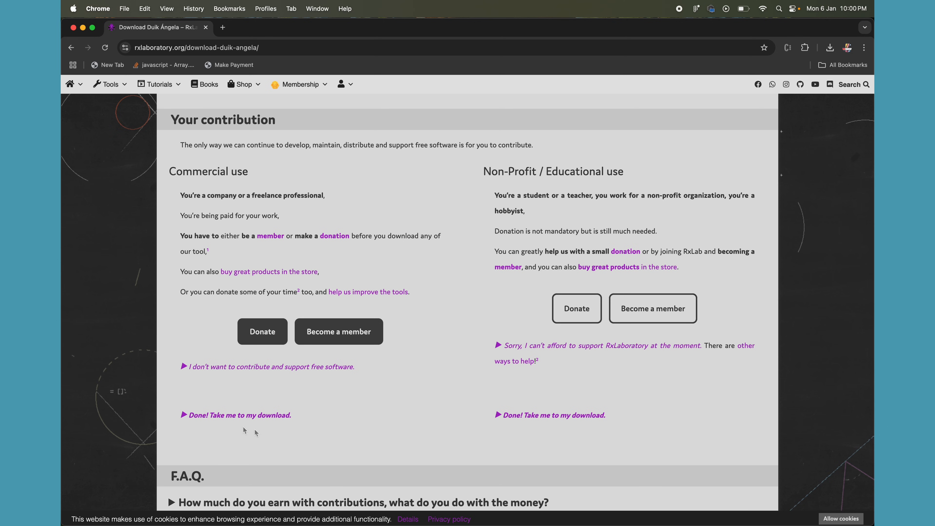
left_click(538, 416)
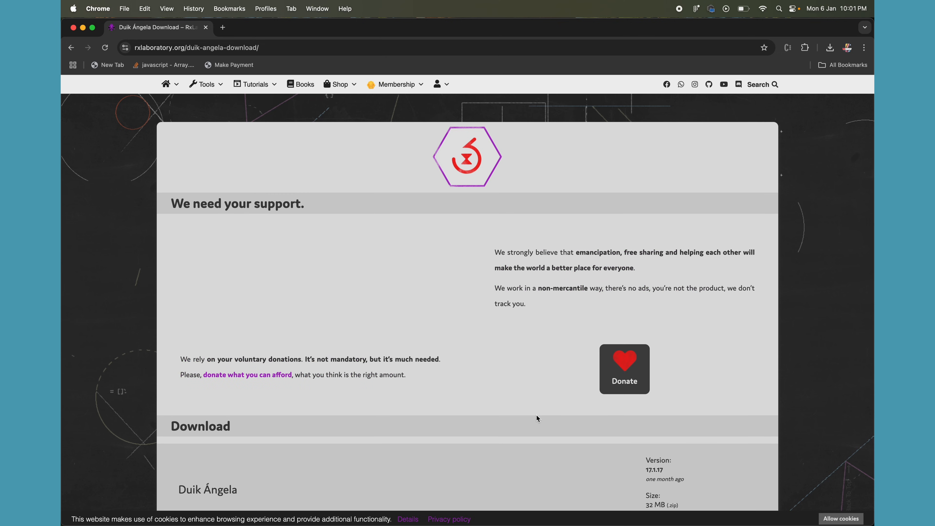
- Download the Duik Ángela 17.1.17 package for After Effects, not the Duik API
scroll(485, 389, "down", 5)
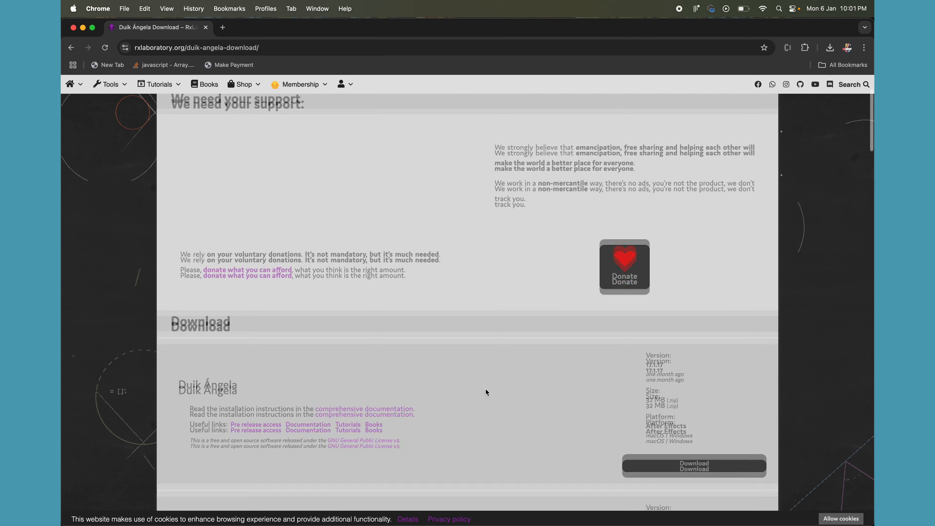
scroll(485, 389, "down", 6)
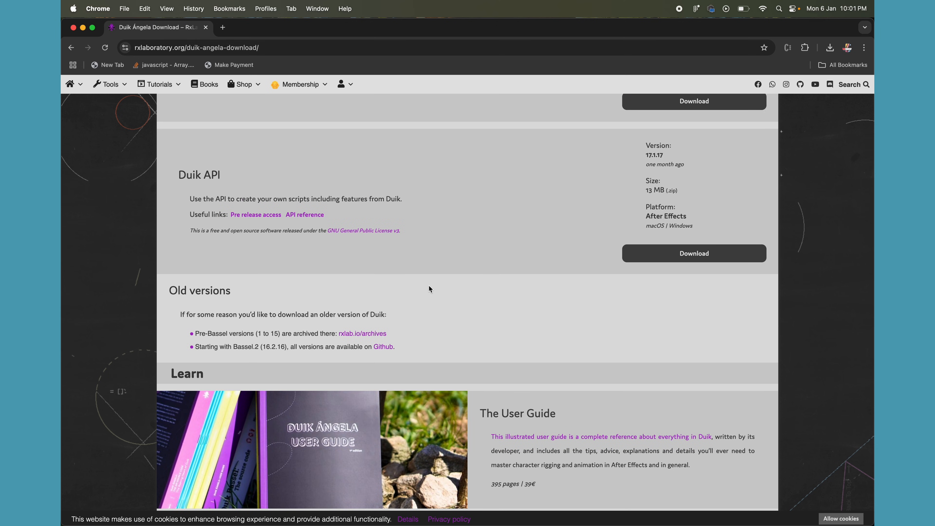
scroll(431, 289, "up", 5)
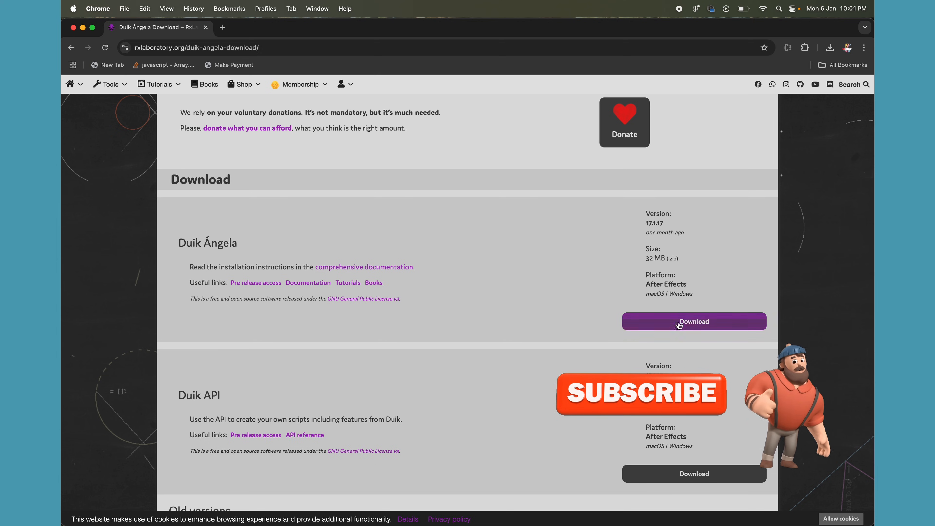
left_click(658, 319)
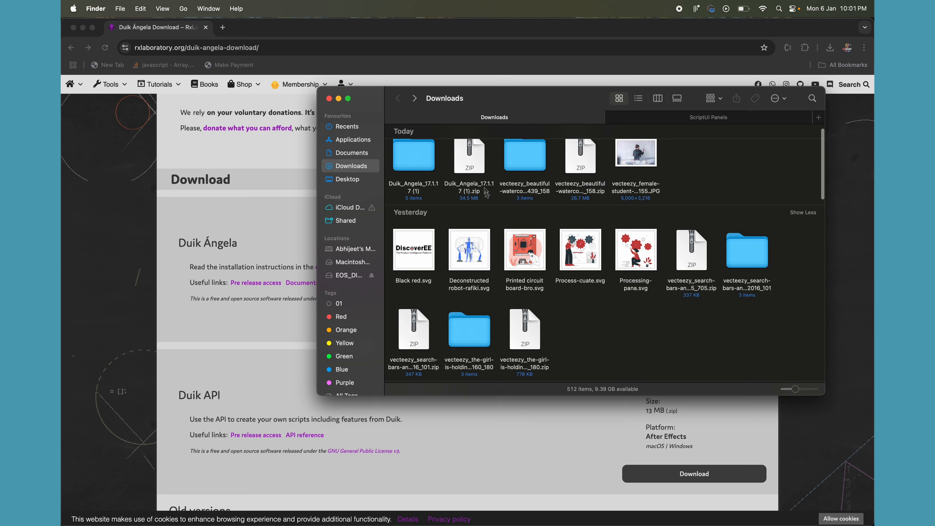
scroll(462, 203, "up", 1)
- Switch to Finder and open the extracted Duik_Angela_17.1.17 (1) folder in Downloads
left_click(459, 178)
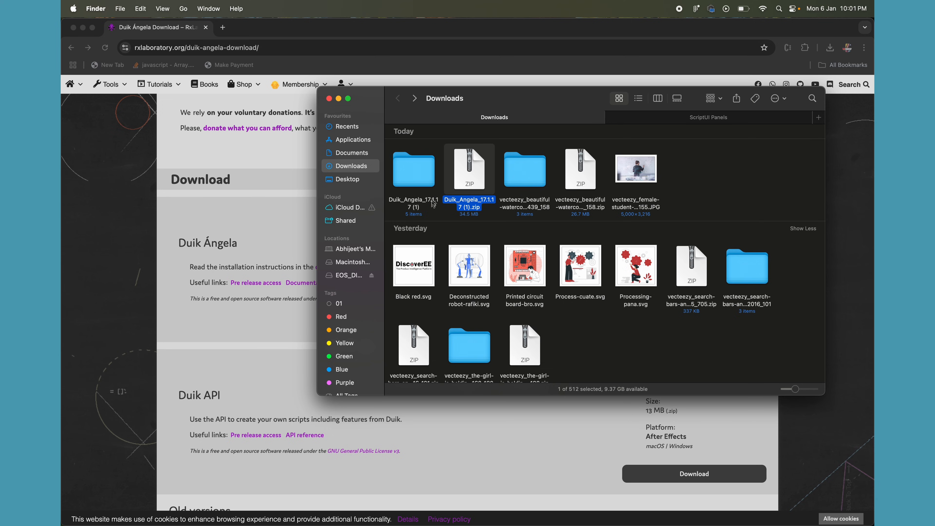
left_click(418, 189)
double_click(410, 180)
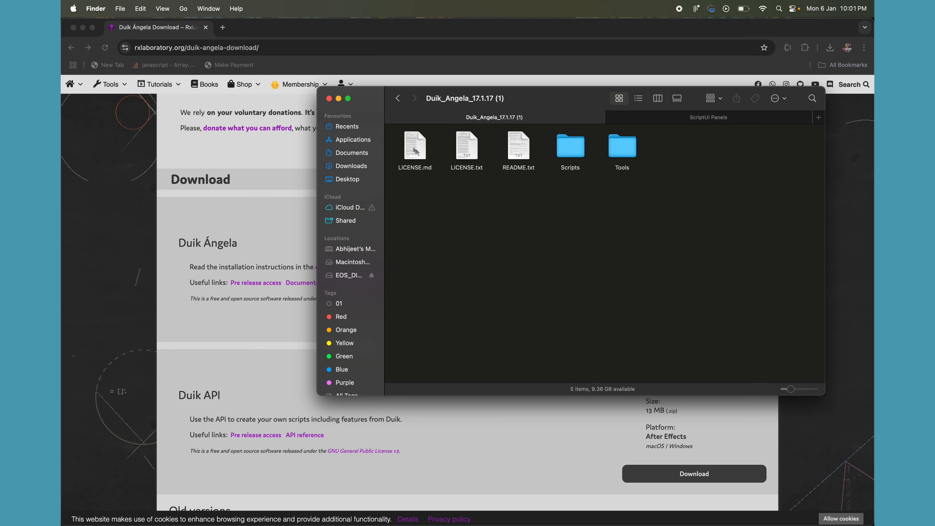
- Read through the installation instructions in README.txt and close the file
double_click(521, 145)
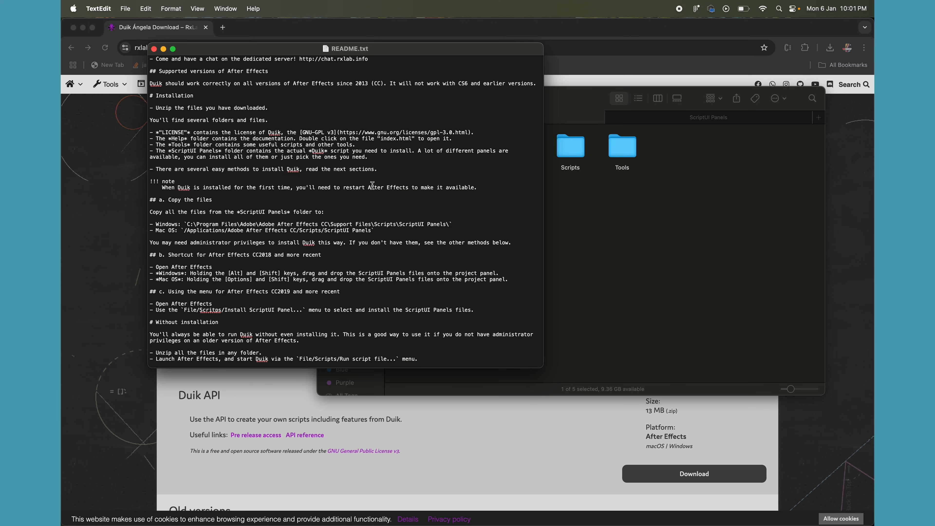
scroll(373, 186, "up", 5)
scroll(372, 186, "down", 6)
scroll(372, 186, "up", 5)
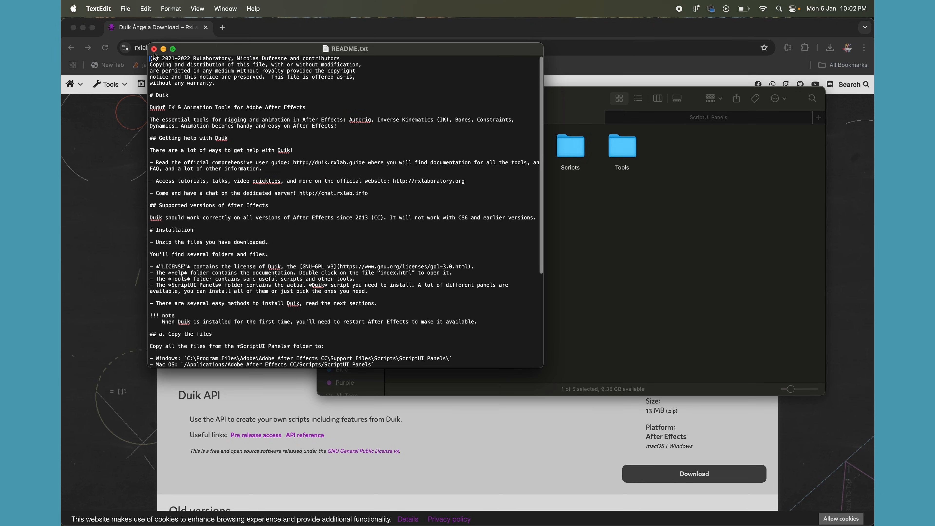
left_click(154, 49)
left_click(571, 249)
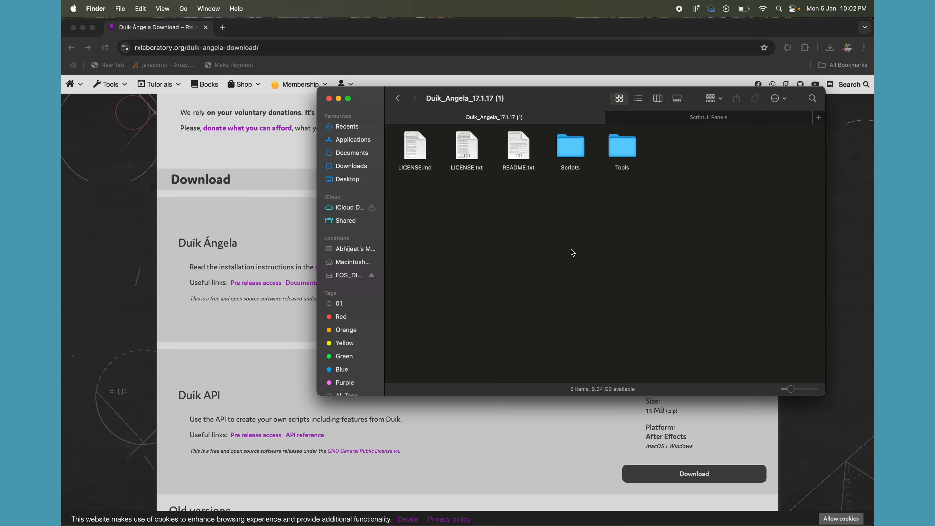
- Look inside the Tools and Scripts folders of the Duik package and return to the package's main folder
left_click(570, 151)
double_click(620, 151)
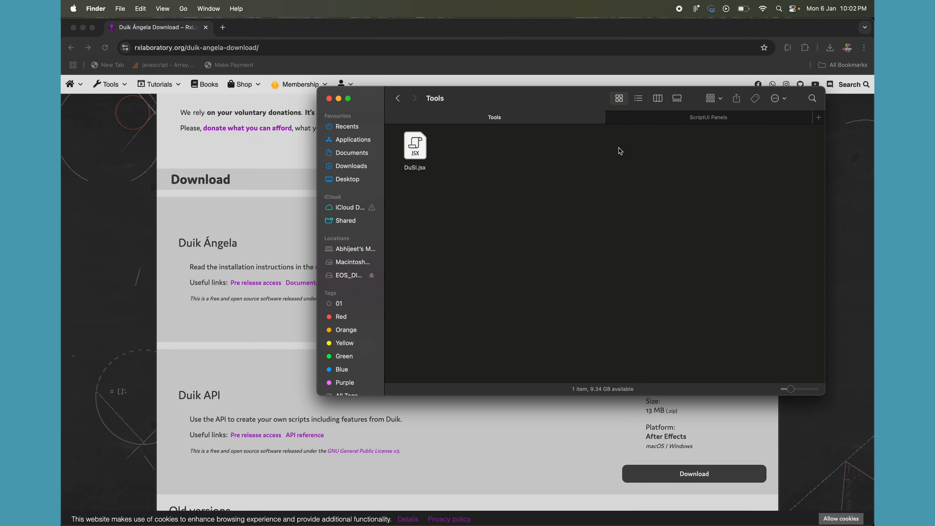
left_click(397, 98)
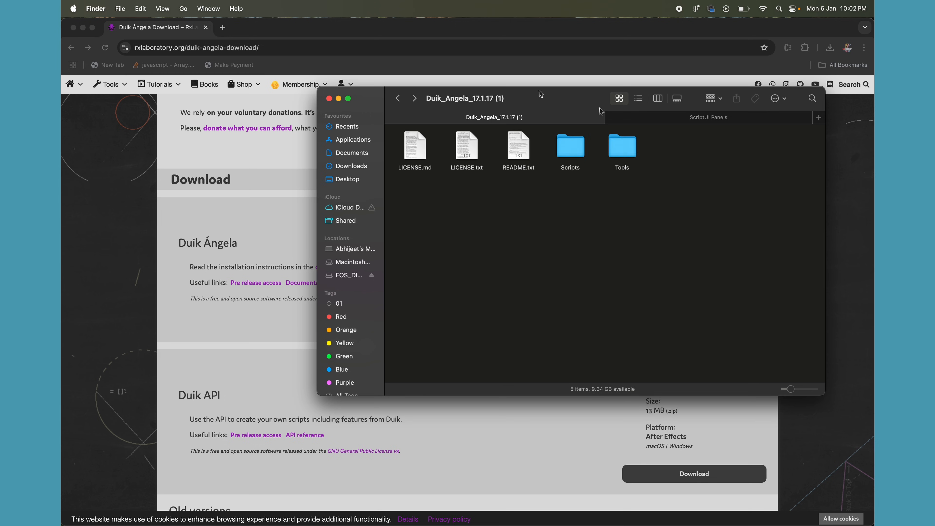
double_click(569, 152)
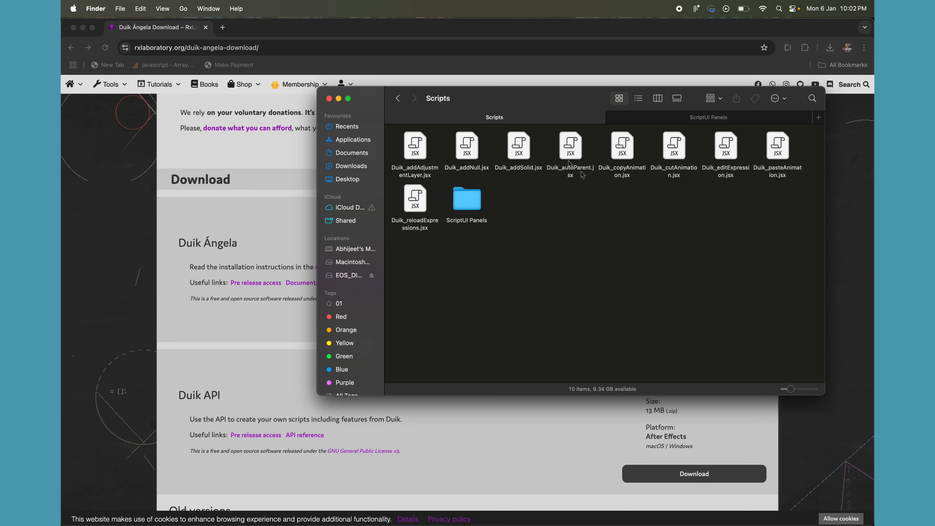
left_click(398, 100)
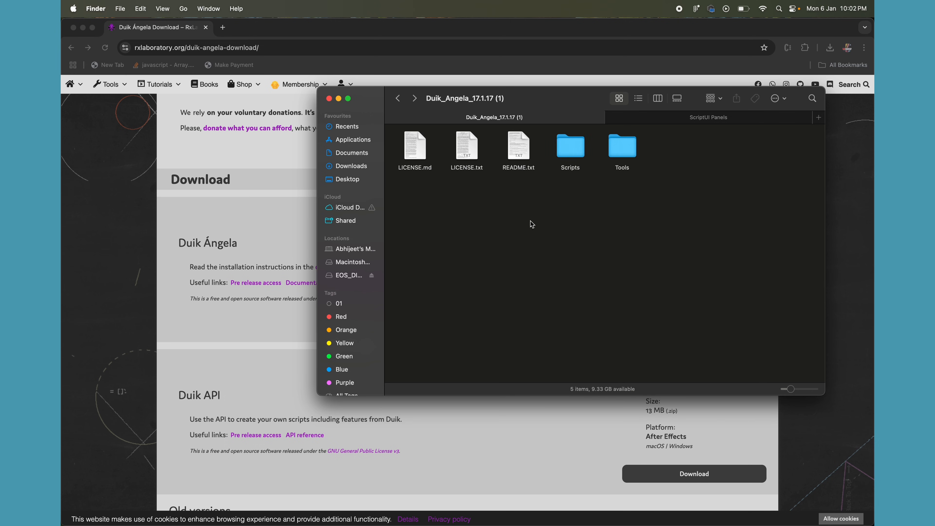
- Replace the old ScriptUI Panels tab with a new Macintosh HD tab and navigate to Applications > Adobe After Effects 2024 > Scripts > ScriptUI Panels
left_click(611, 117)
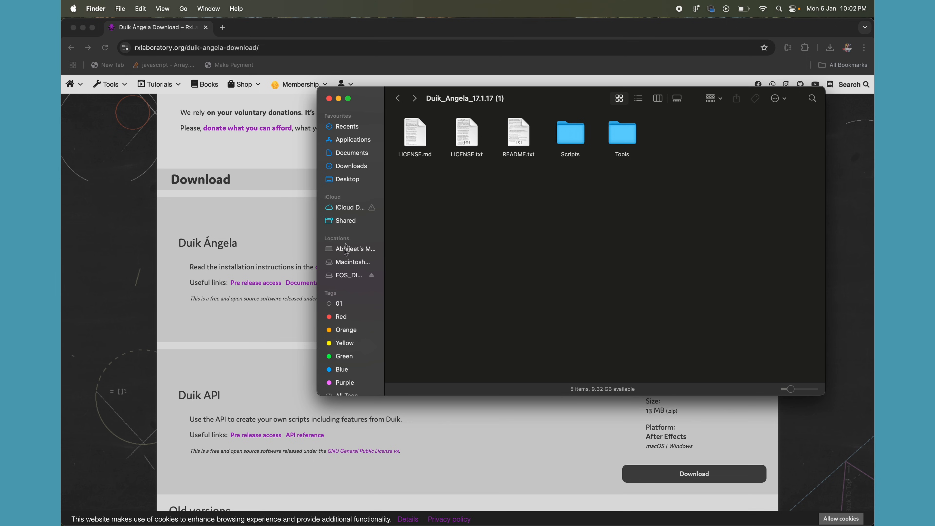
right_click(349, 265)
left_click(372, 266)
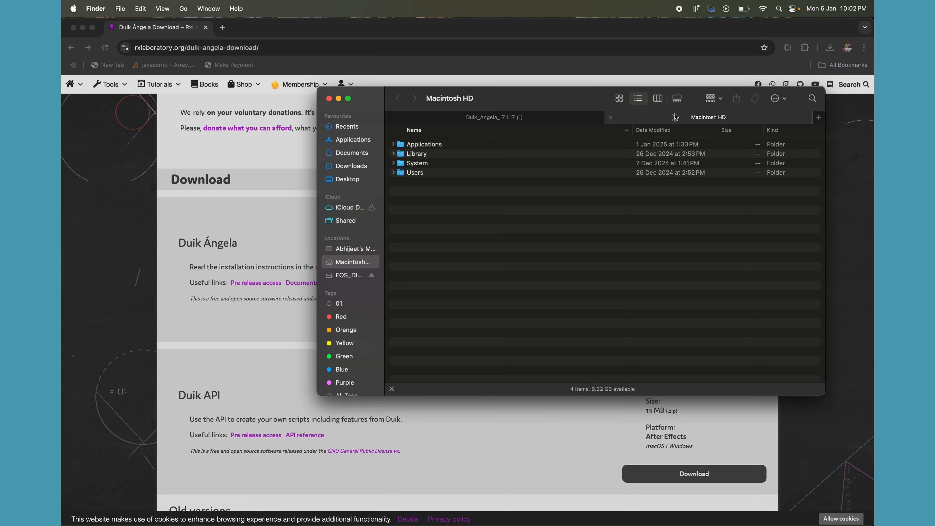
double_click(400, 145)
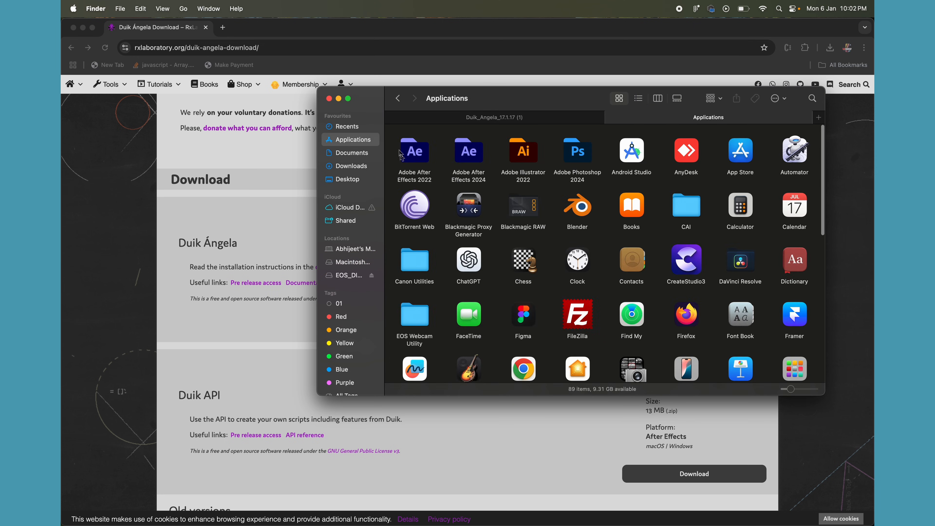
double_click(468, 157)
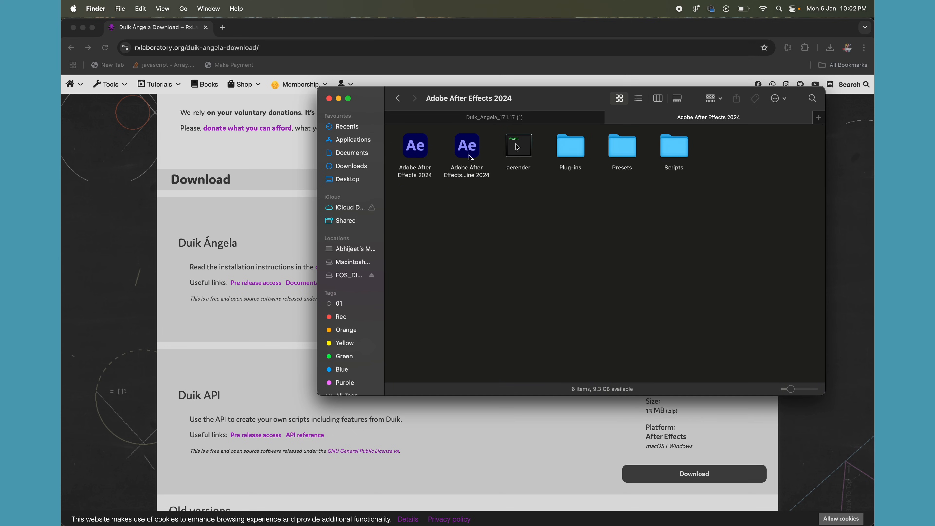
left_click(676, 146)
double_click(676, 146)
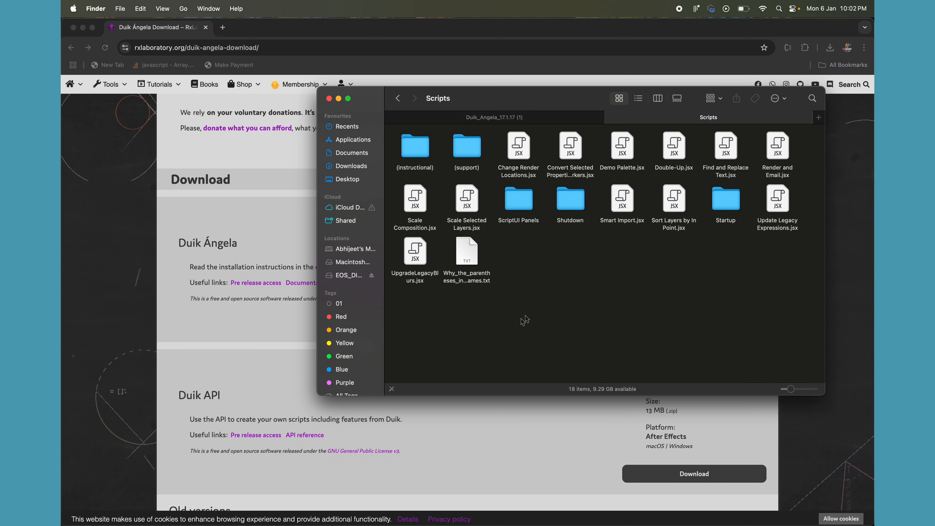
double_click(525, 195)
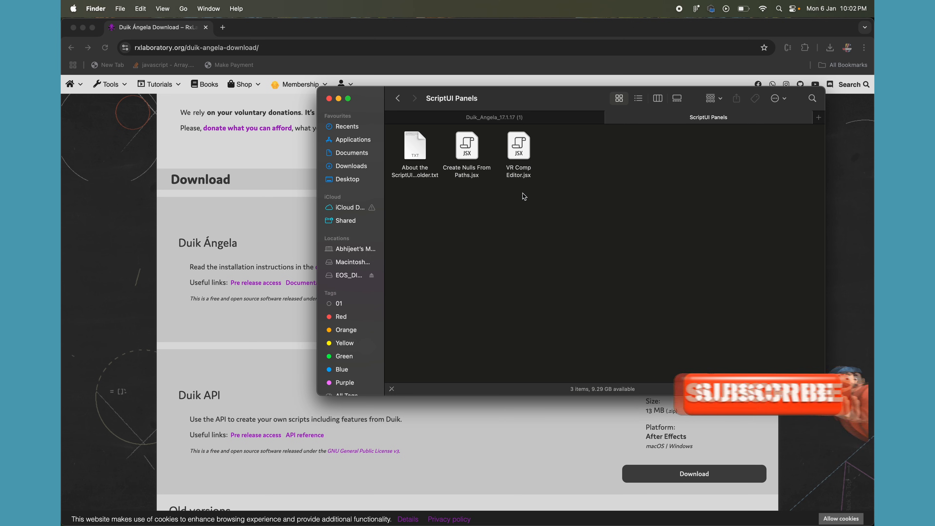
- Create a new folder in the After Effects ScriptUI Panels folder, entering the account password to authorize it
right_click(472, 222)
left_click(489, 229)
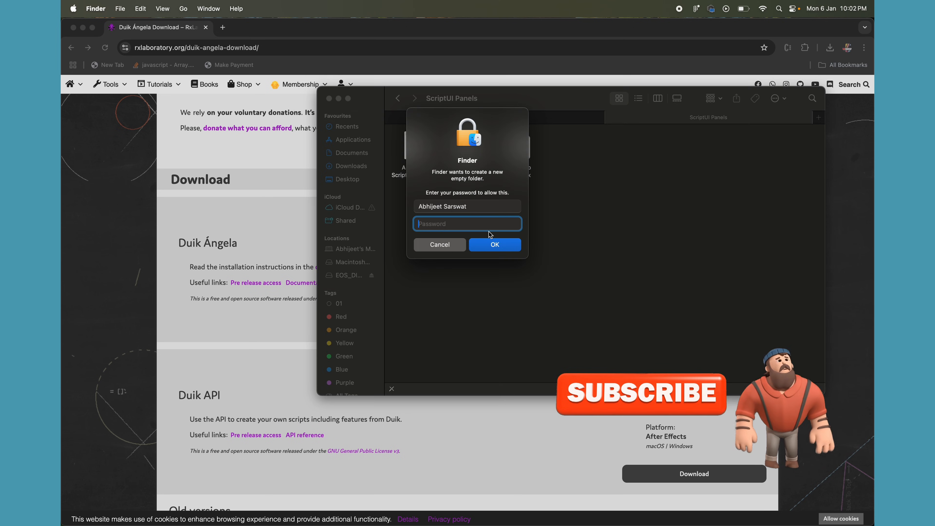
type("••••")
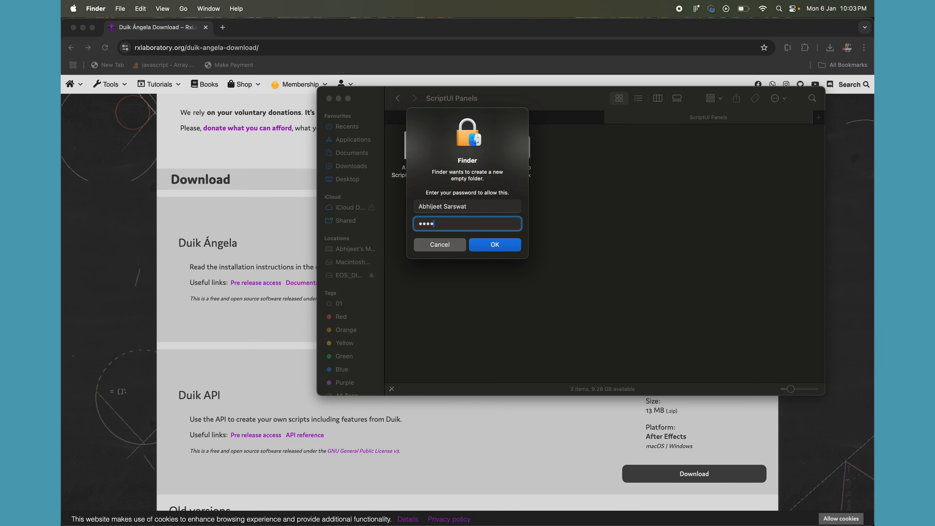
left_click(500, 245)
type("••••")
left_click(501, 244)
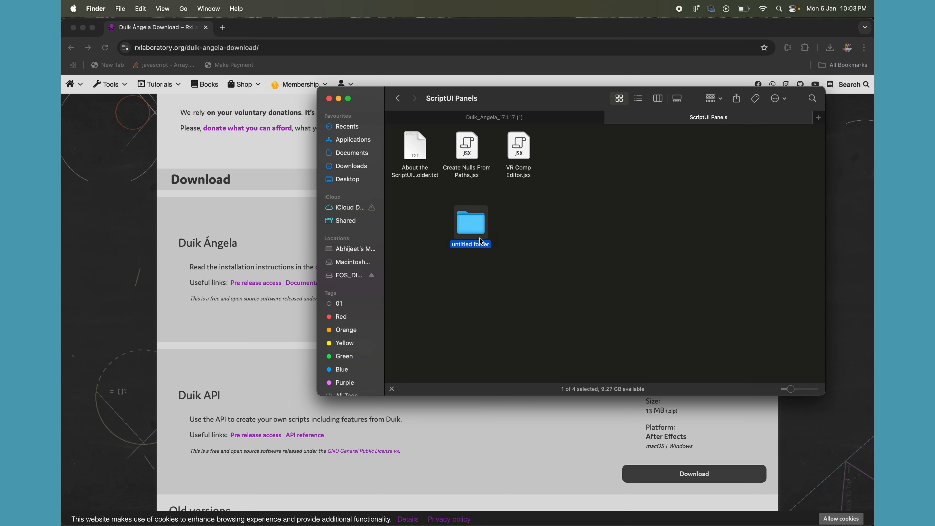
- Rename the untitled folder as Duik and enter the account password to authorize the change
right_click(479, 229)
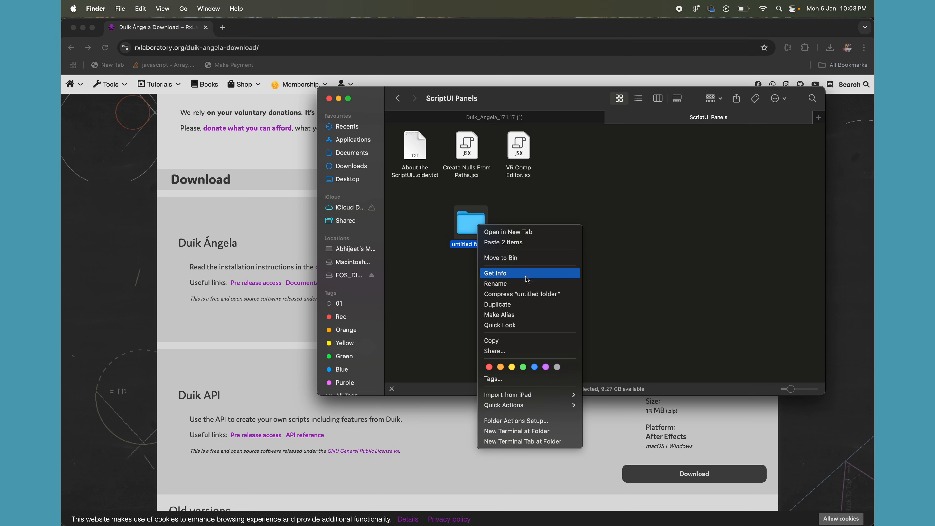
left_click(527, 283)
type("duik")
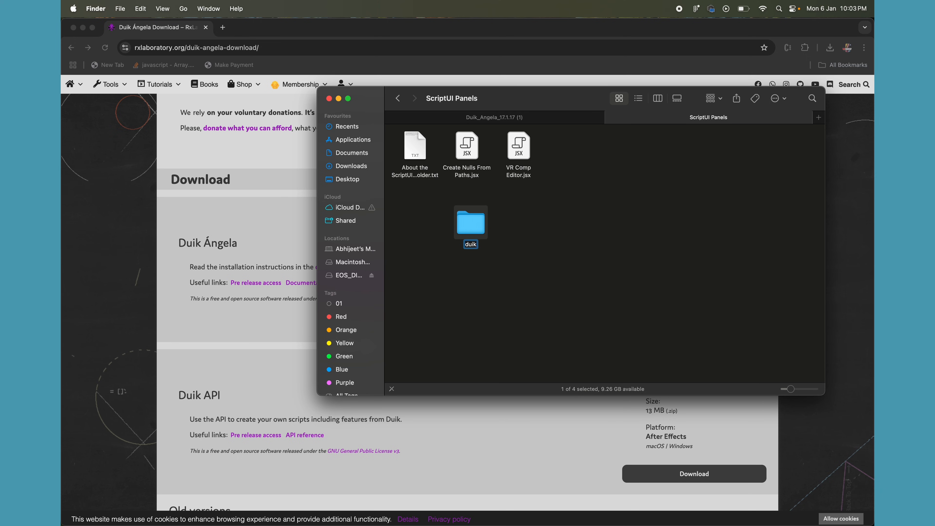
key("BackSpace")
type("D")
left_click(544, 244)
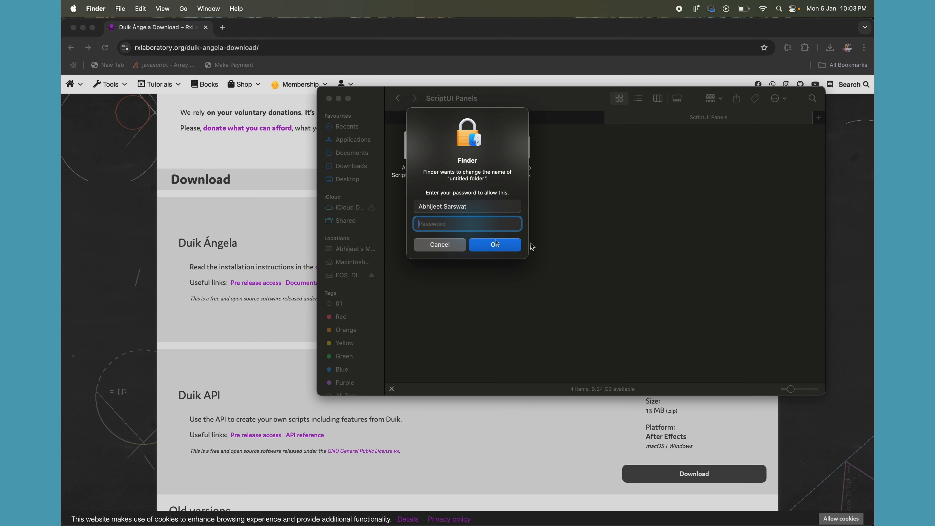
type("•••••")
key("Return")
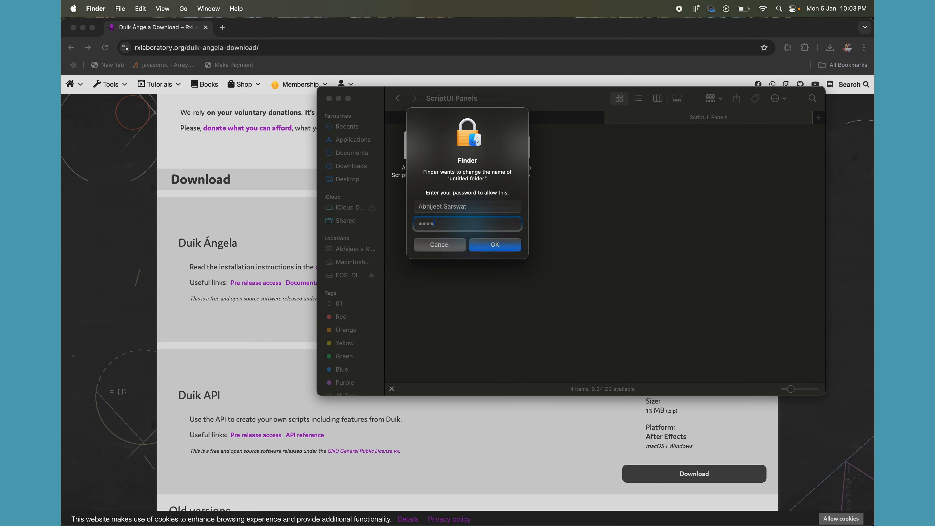
- Copy all script files from the package's Scripts > ScriptUI Panels folder into the new Duik folder, and return to its parent folder
double_click(475, 223)
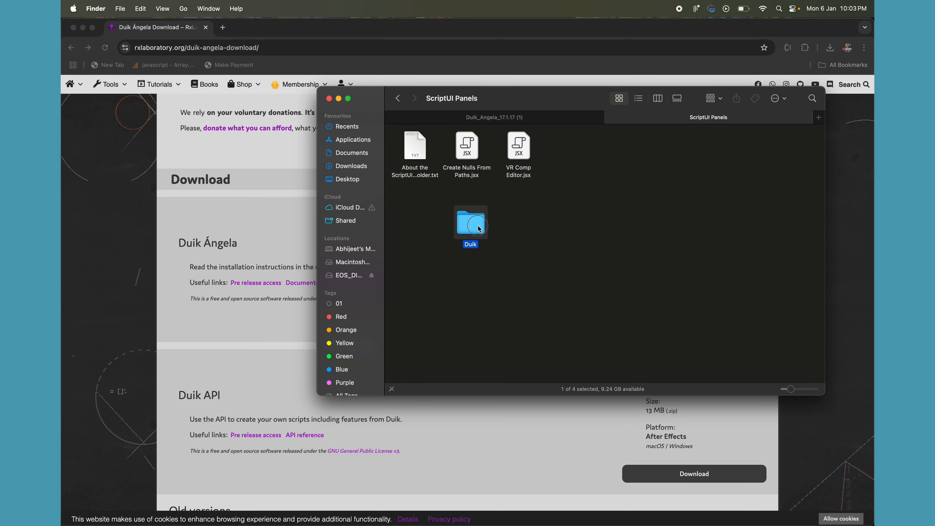
left_click(503, 123)
double_click(583, 149)
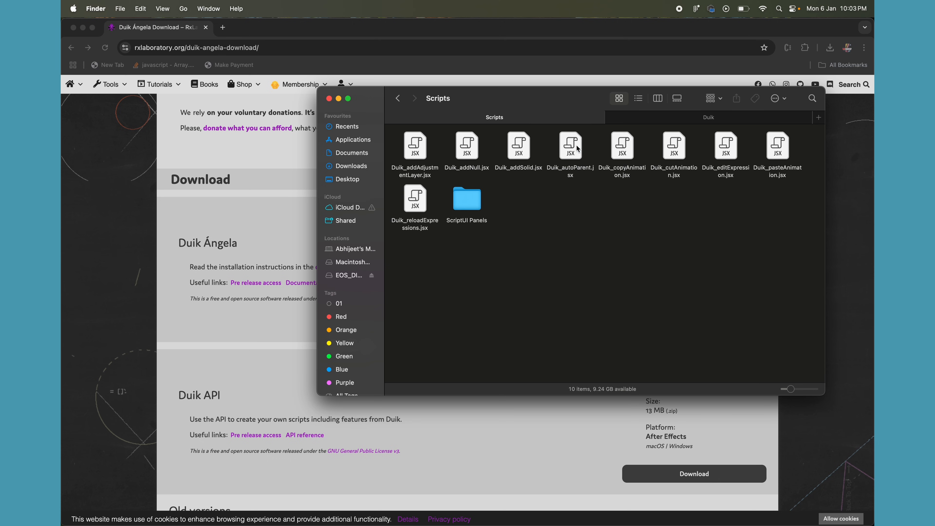
double_click(467, 207)
key("super+a")
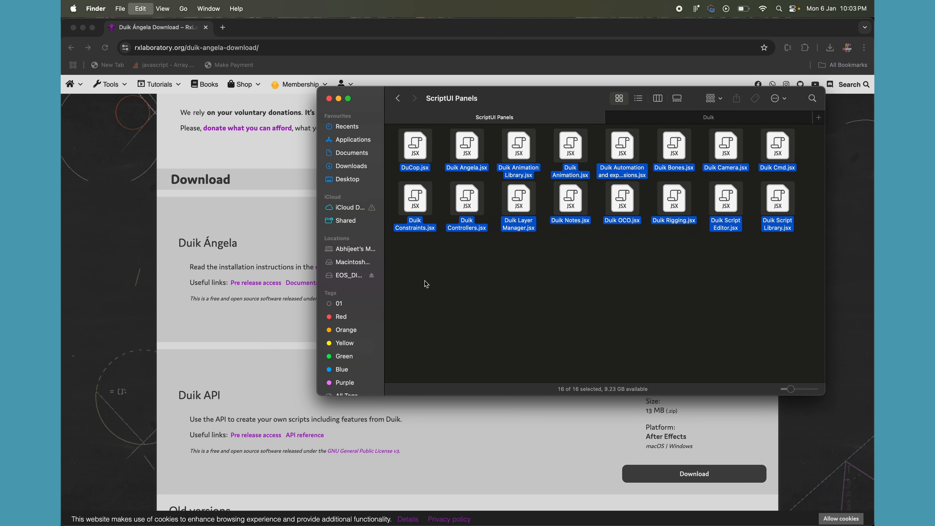
left_click(741, 125)
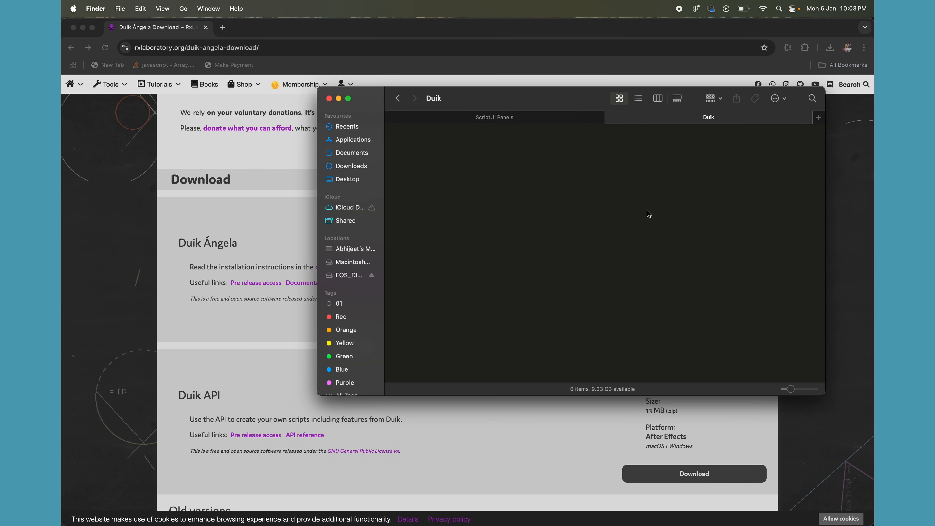
key("super+v")
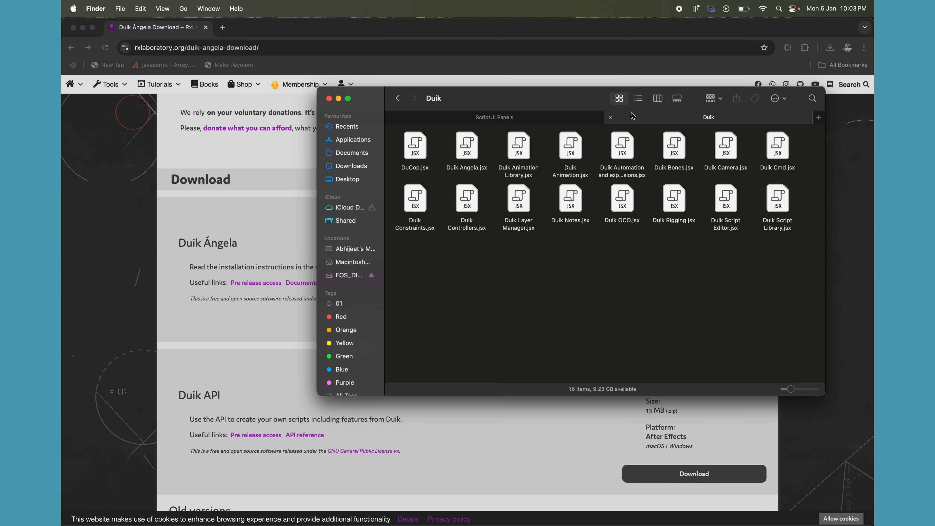
left_click(398, 99)
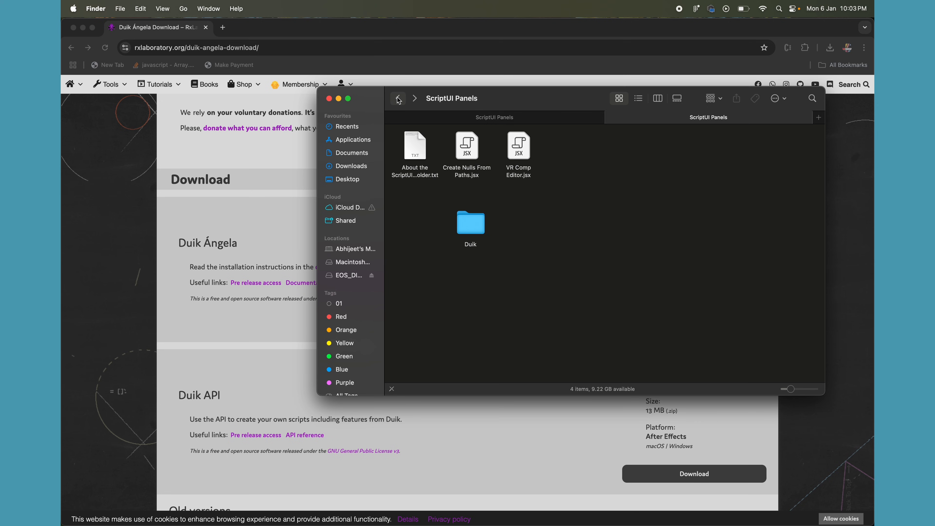
- Go back to the After Effects Scripts folder, and copy all Duik script files from the package's Scripts folder, excluding the ScriptUI Panels folder
left_click(398, 99)
key("ctrl+shift+Tab")
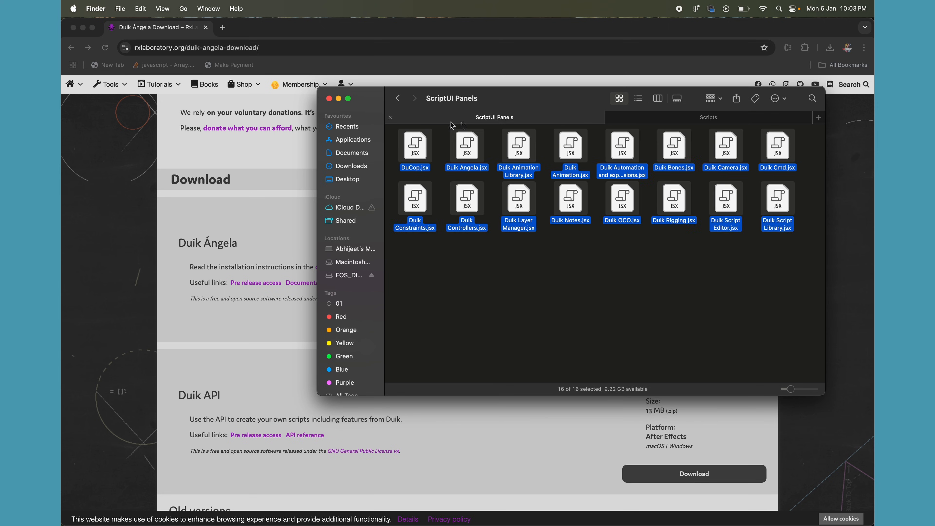
left_click(398, 99)
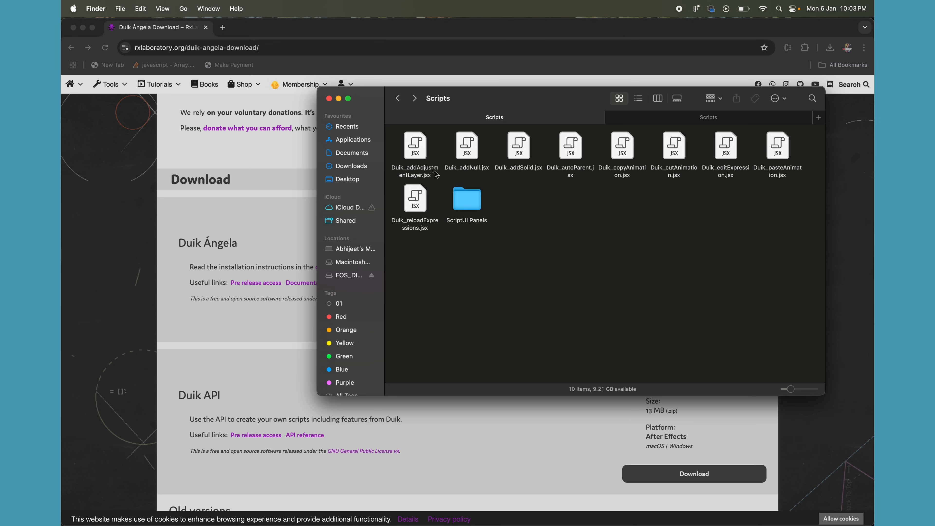
left_click(436, 174)
key("super+a")
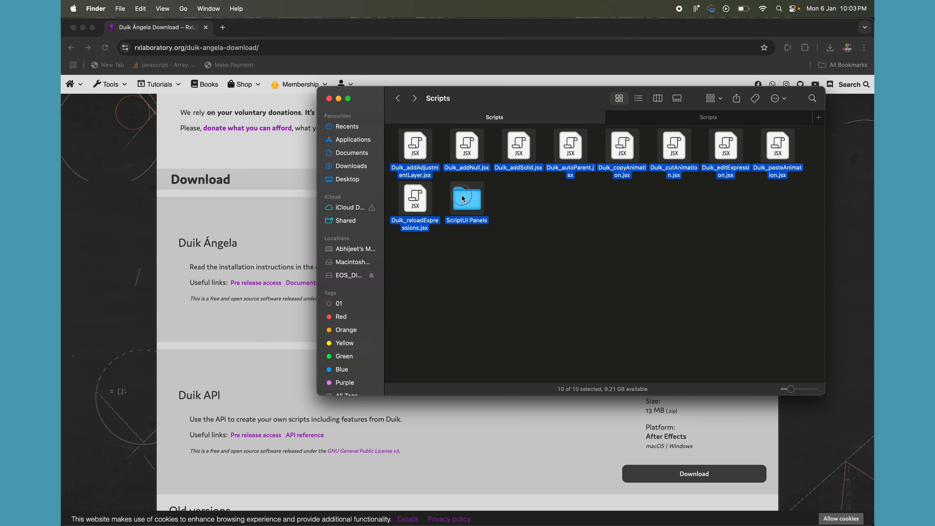
left_click(463, 198, "super")
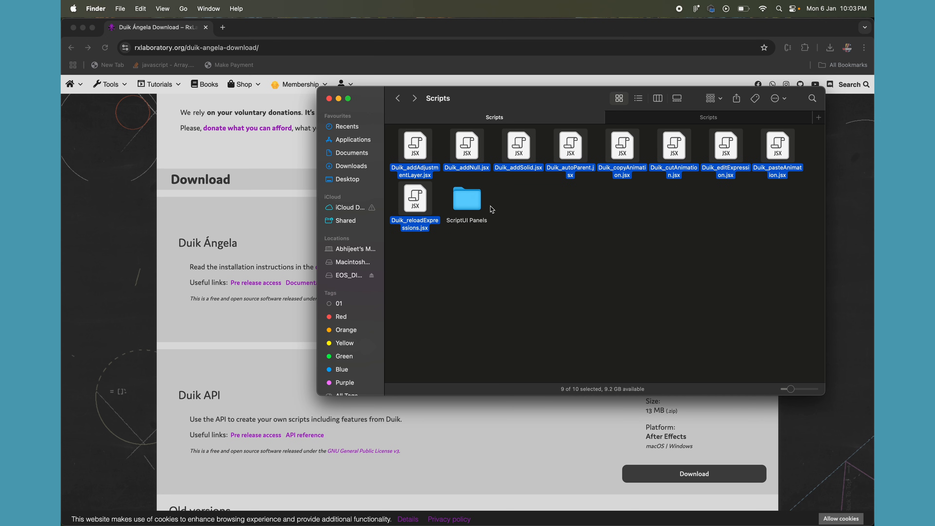
key("super+c")
- Create a new folder in the After Effects Scripts folder, entering the account password to authorize it
left_click(675, 118)
right_click(561, 264)
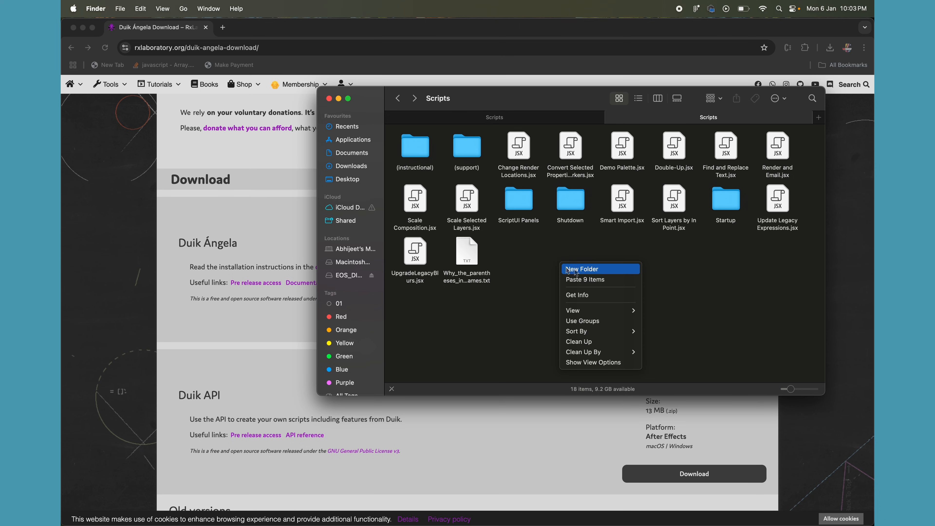
left_click(597, 268)
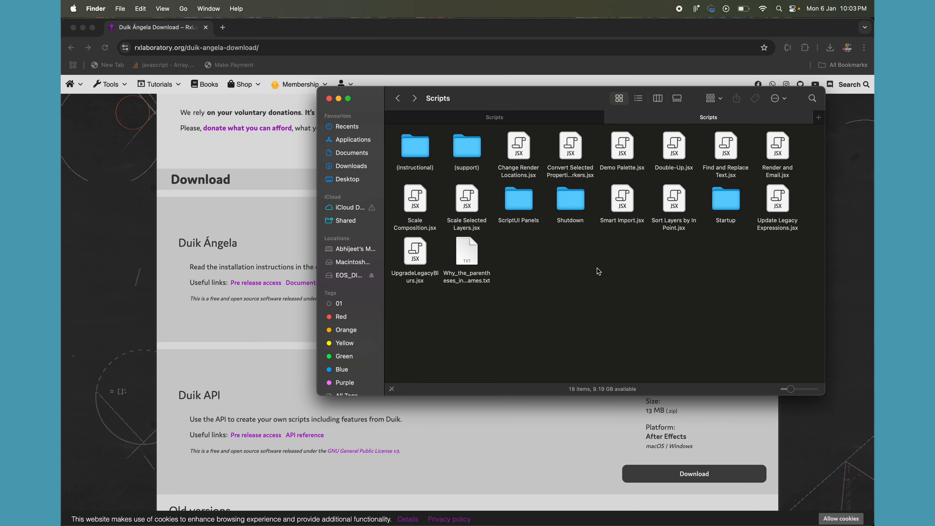
type("••••••")
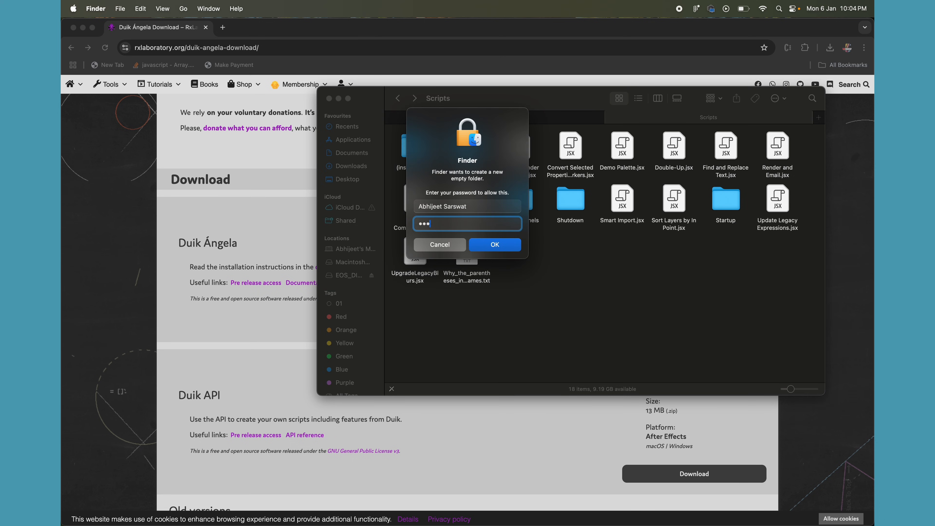
key("Return")
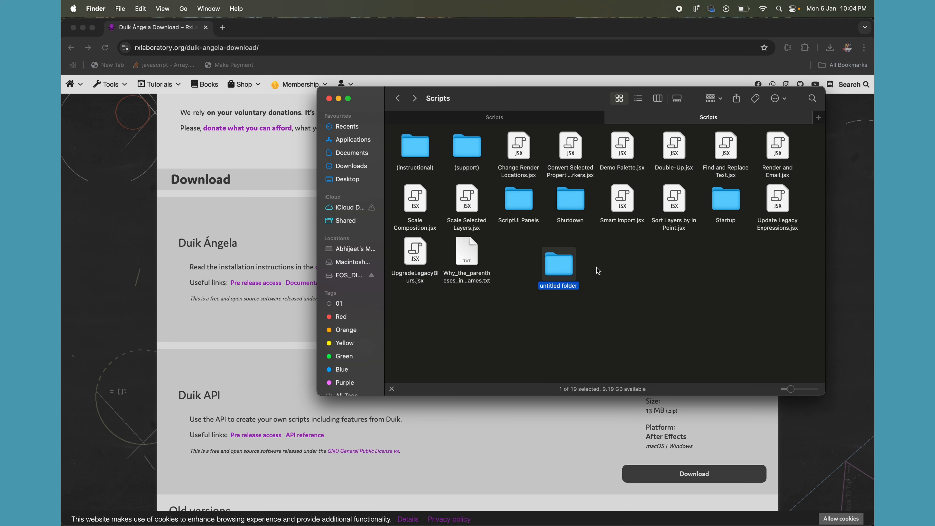
- Rename the untitled folder in Scripts as Duik and enter the account password to authorize the change
right_click(569, 267)
left_click(604, 325)
type("Duik")
key("Return")
type("••••")
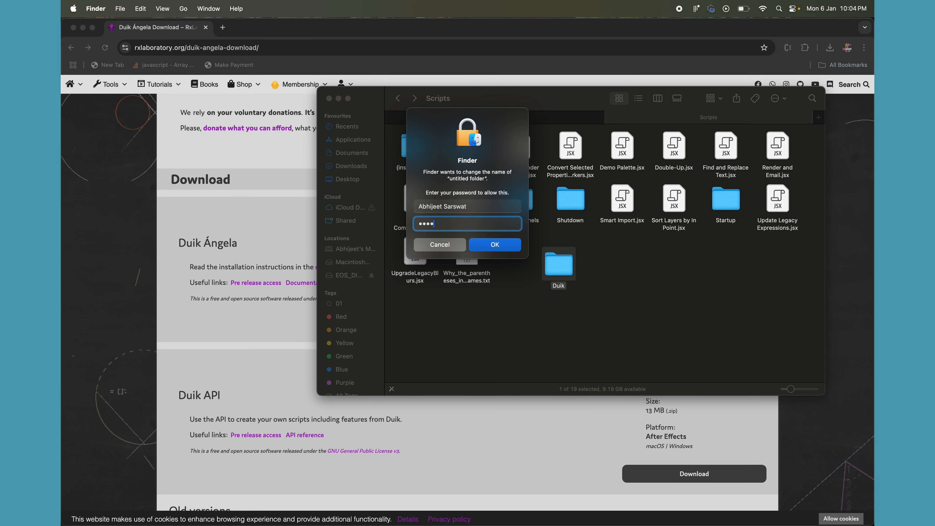
left_click(496, 243)
- Paste the copied scripts into the new Duik folder and add LICENSE.md and LICENSE.txt from the Duik_Angela_17.1.17 (1) package folder
double_click(569, 255)
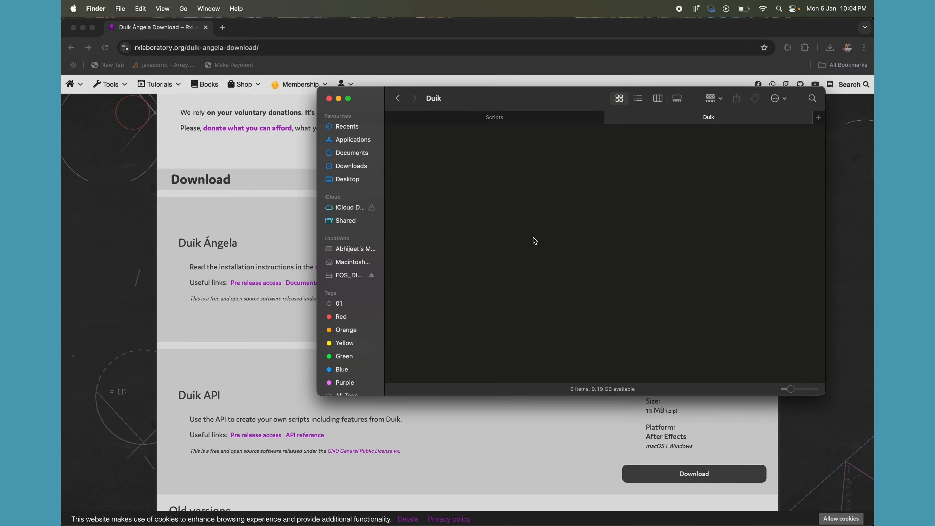
key("super+v")
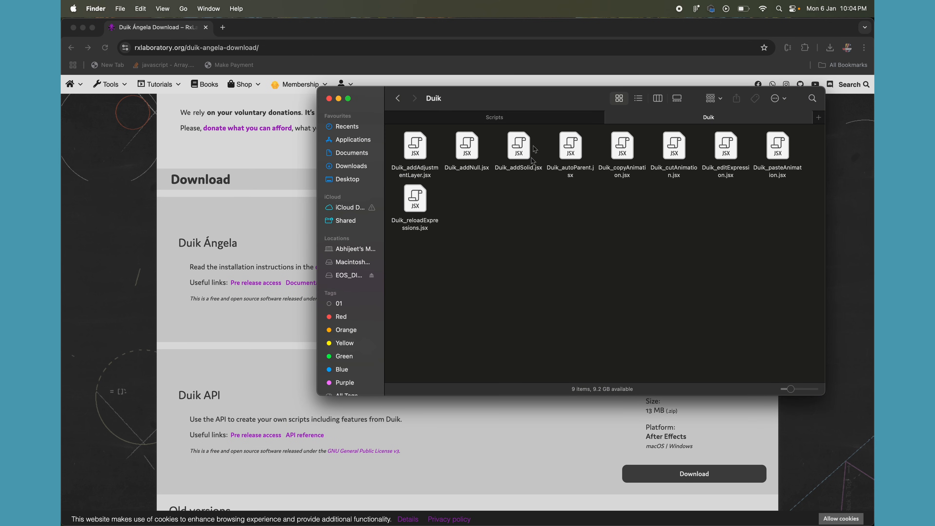
left_click(533, 122)
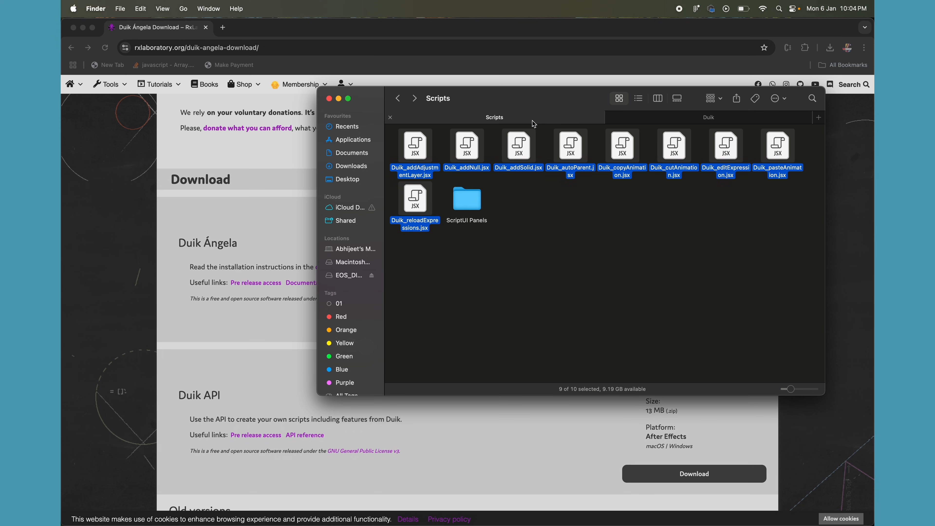
left_click(396, 99)
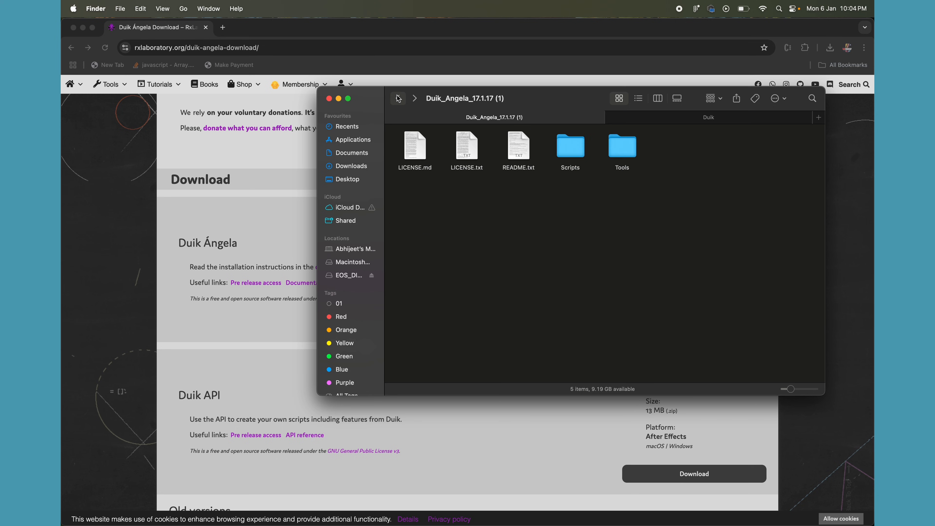
left_click_drag(412, 212, 474, 147)
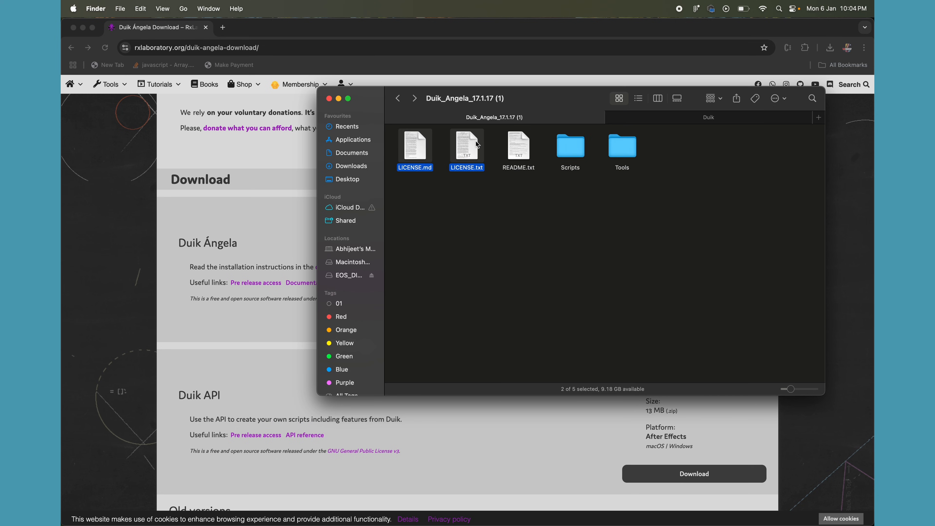
left_click(699, 122)
left_click(519, 232)
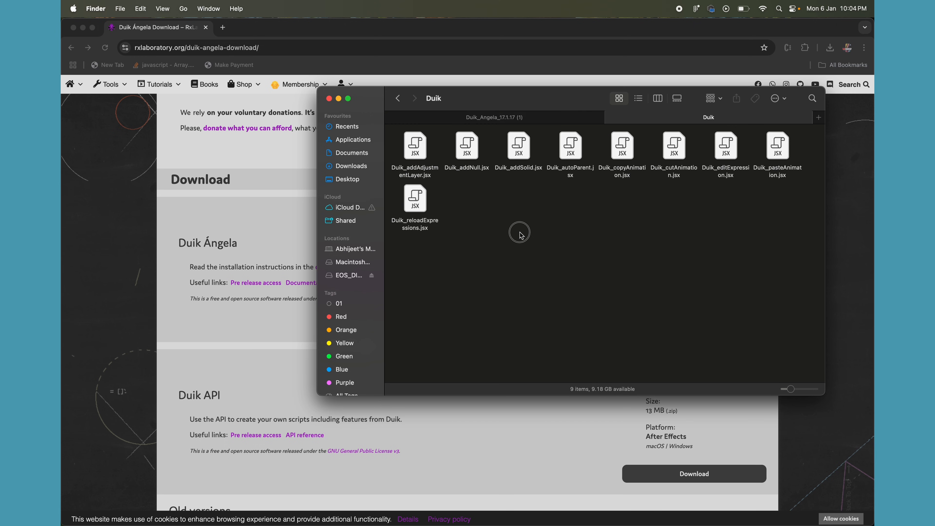
key("super+v")
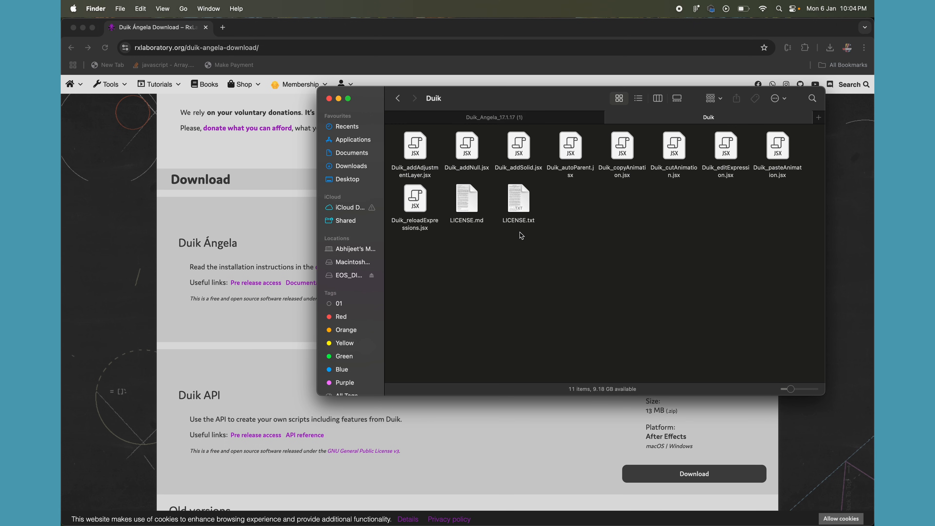
- Launch After Effects and create a new composition with the offered settings
key("super+Tab")
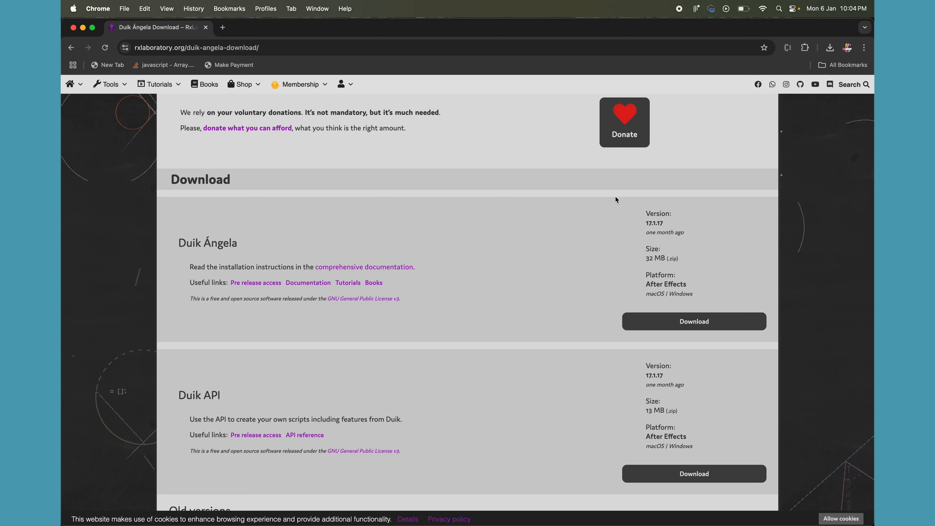
key("super+Tab")
key("super+shift+Tab")
key("super+space")
type("afte")
key("Return")
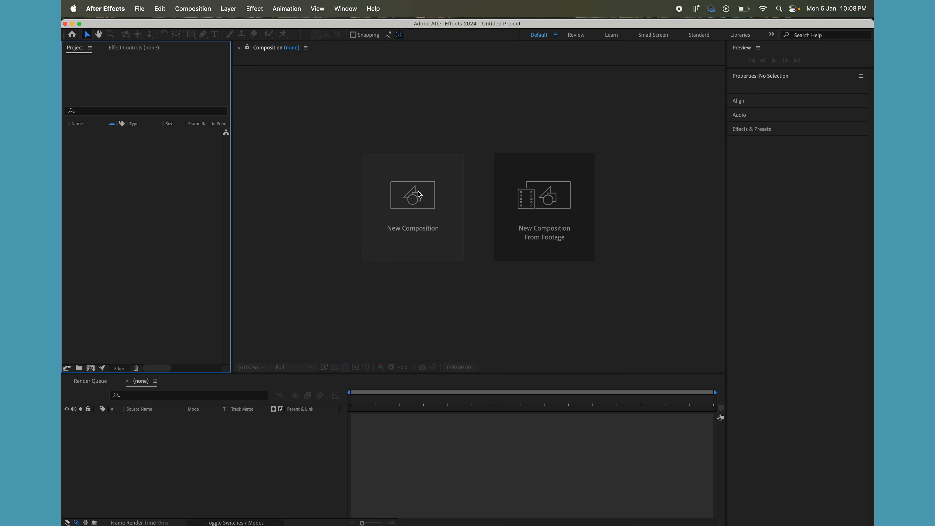
left_click(412, 206)
left_click(584, 387)
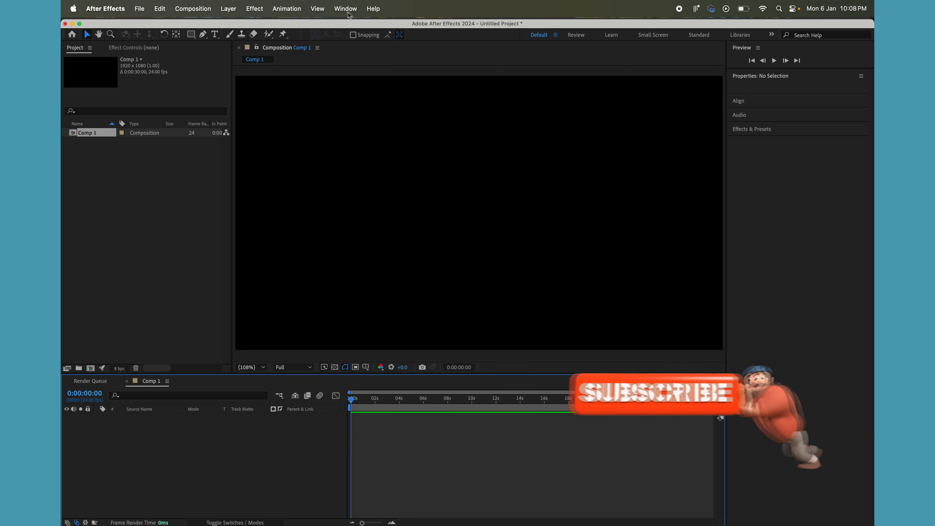
- Check the lists of available script panels and scripts in After Effects for the installed Duik entries
left_click(345, 9)
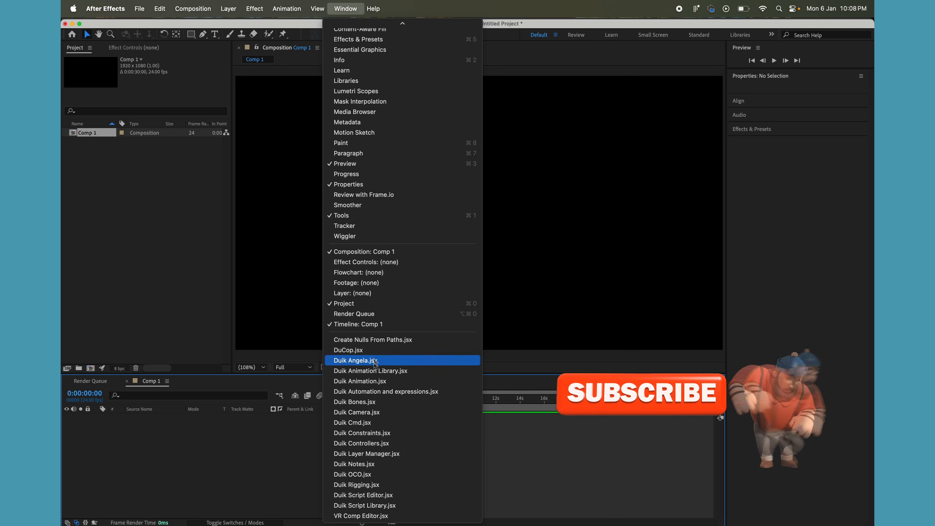
scroll(395, 372, "up", 5)
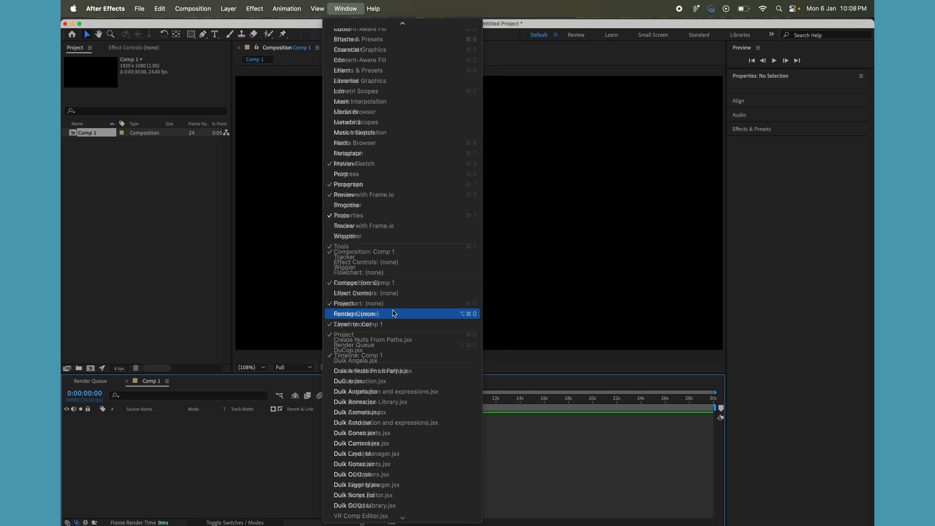
scroll(395, 313, "down", 2)
scroll(394, 313, "down", 3)
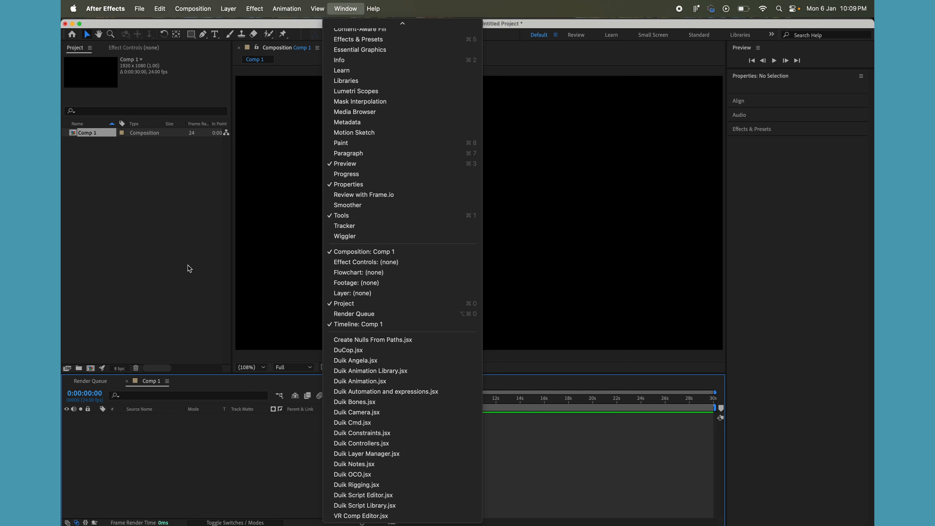
left_click(181, 250)
left_click(136, 9)
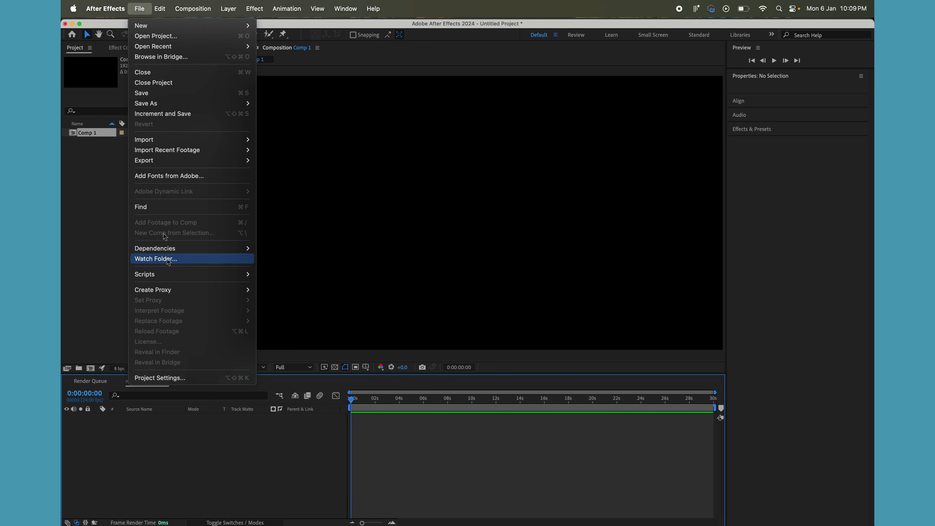
mouse_move(175, 274)
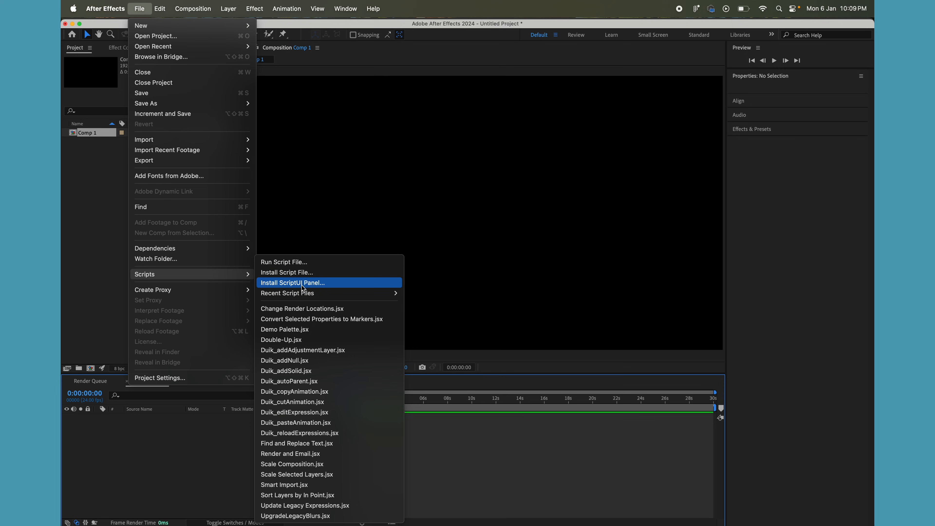
left_click(209, 430)
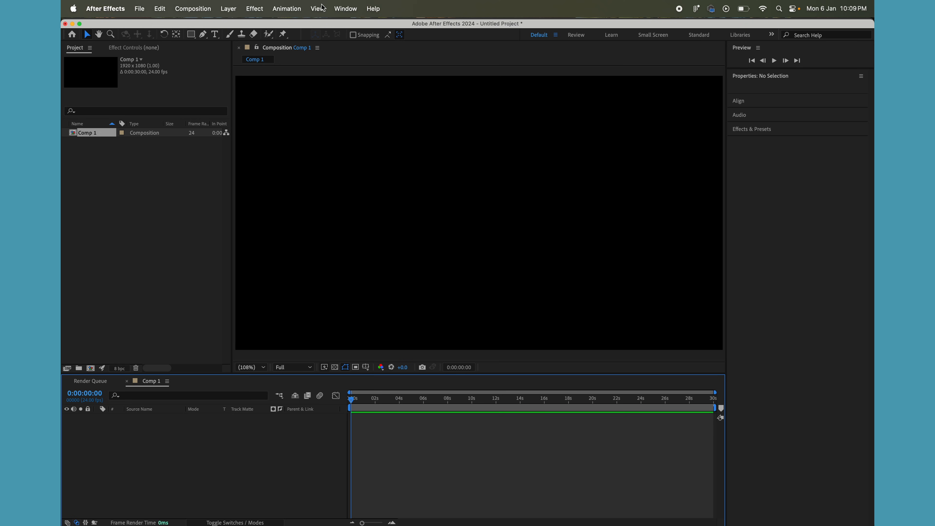
- Open the Duik Animation.jsx script panel
left_click(345, 9)
scroll(393, 470, "down", 5)
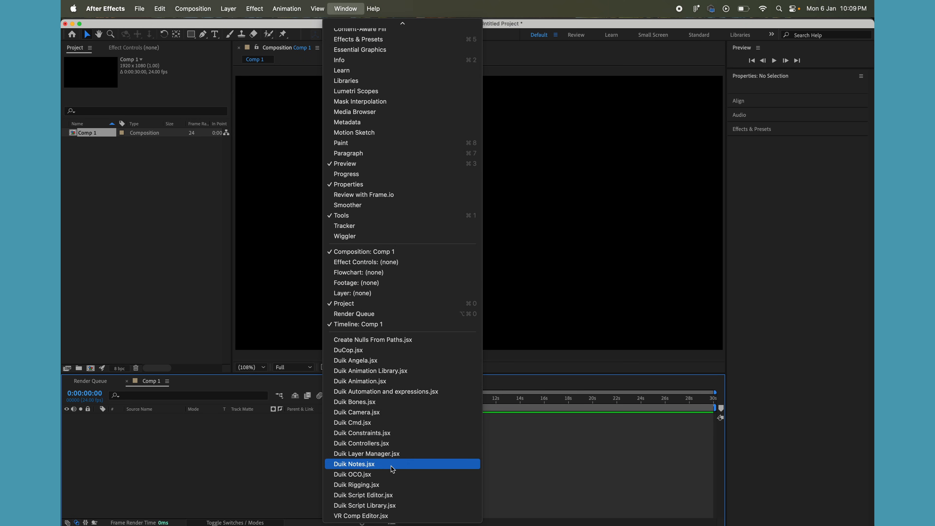
left_click(363, 383)
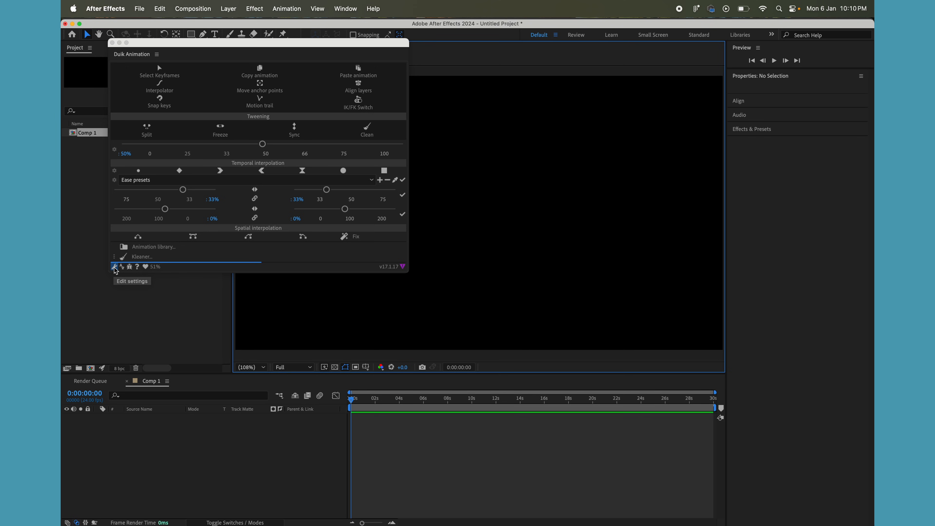
- Set the Duik interface language to English in the Duik settings and apply them
left_click(114, 267)
left_click(137, 76)
left_click(137, 77)
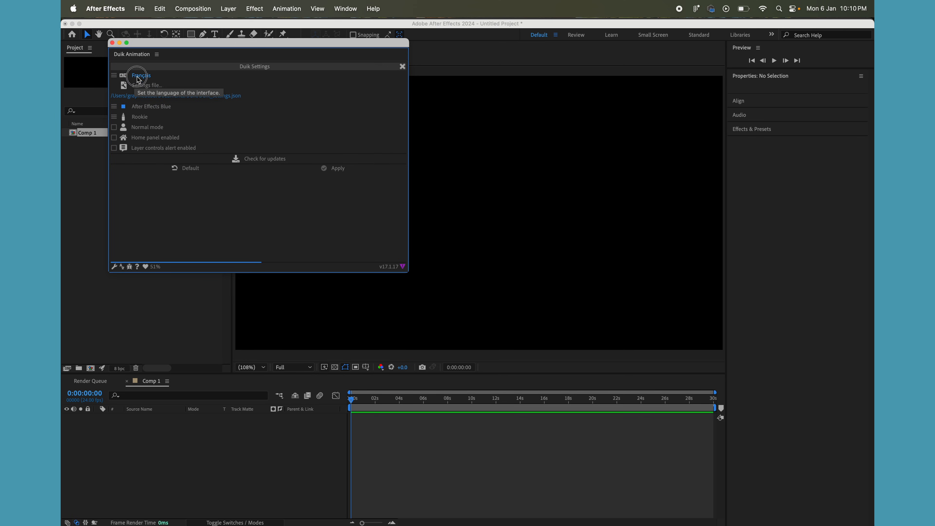
left_click(137, 76)
left_click(137, 77)
left_click(137, 77)
left_click(137, 77)
left_click(136, 76)
left_click(137, 77)
left_click(137, 77)
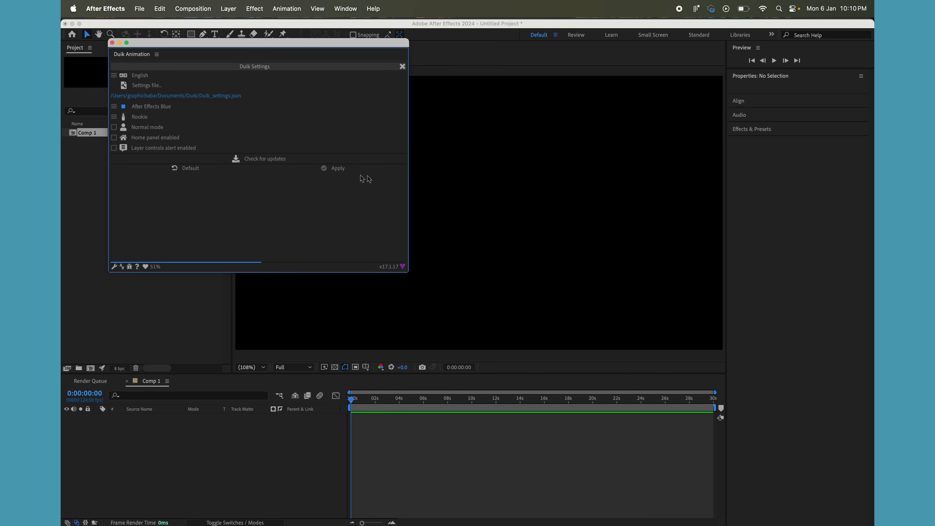
left_click(339, 169)
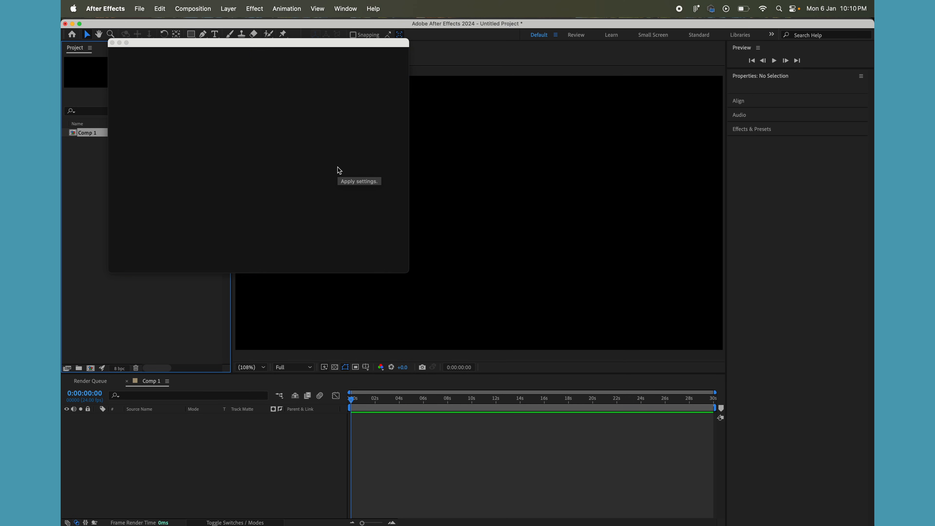
- Move the floating Duik Animation panel over the composition view, and close it
left_click_drag(287, 47, 448, 77)
left_click_drag(353, 78, 327, 63)
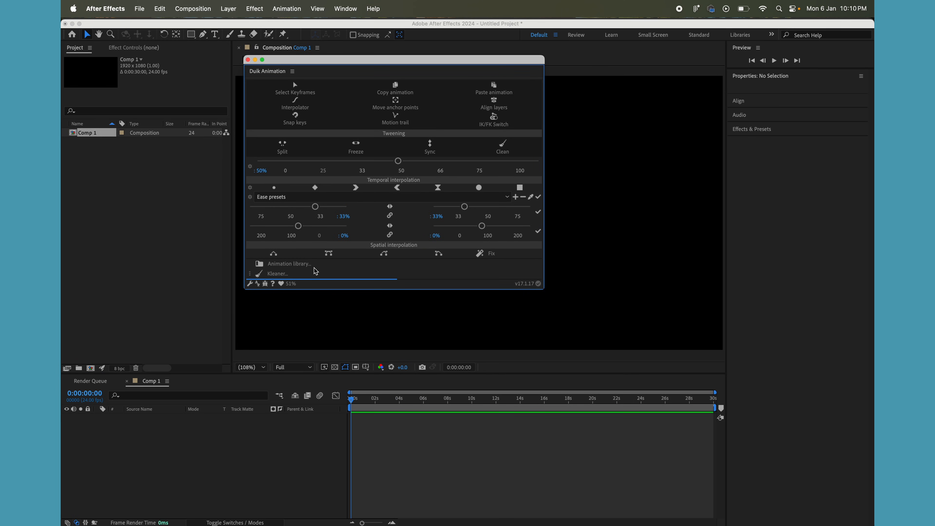
left_click(381, 369)
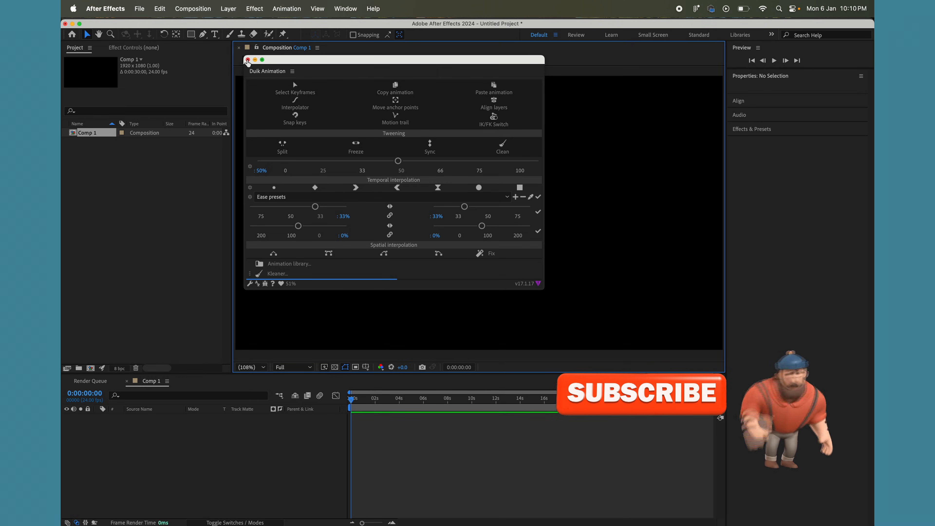
left_click(248, 59)
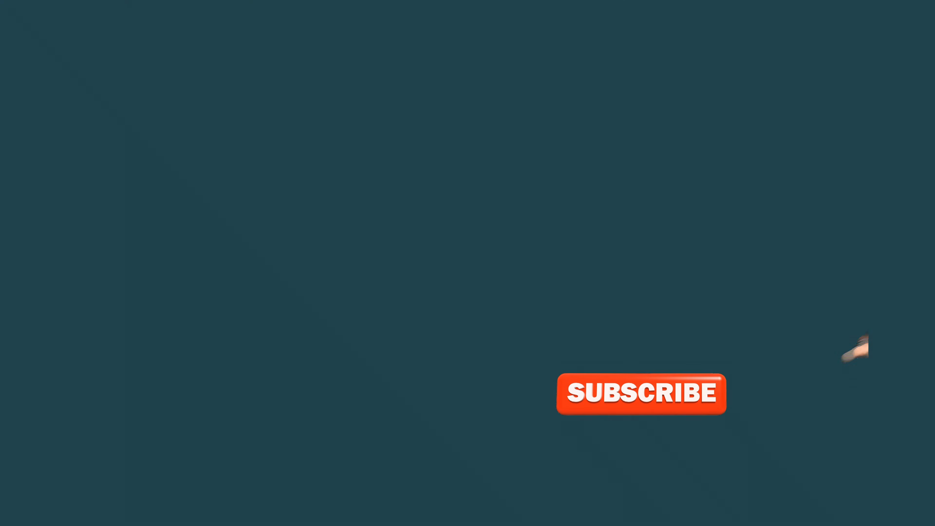